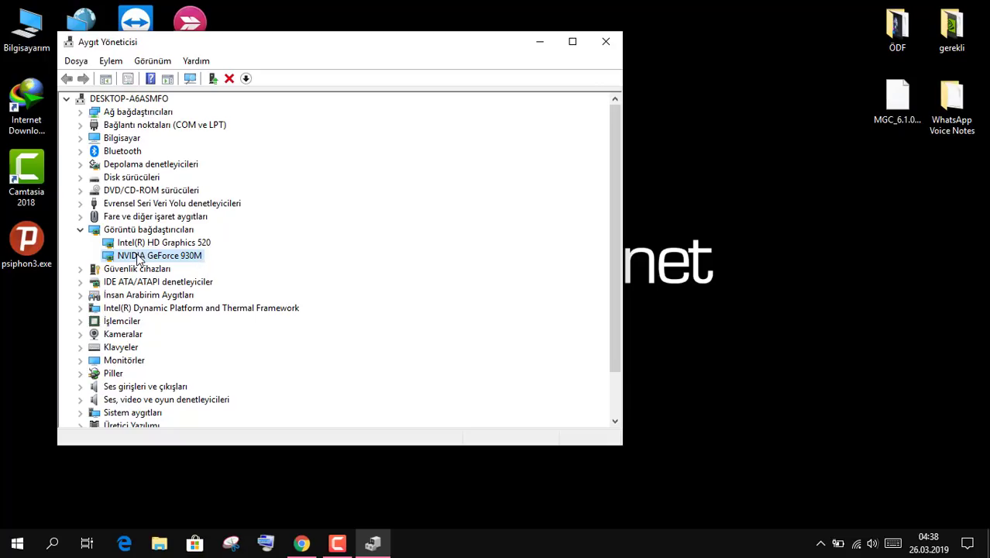
- Close Device Manager, then find System Information with the search term "msinfo" and open it
click(605, 43)
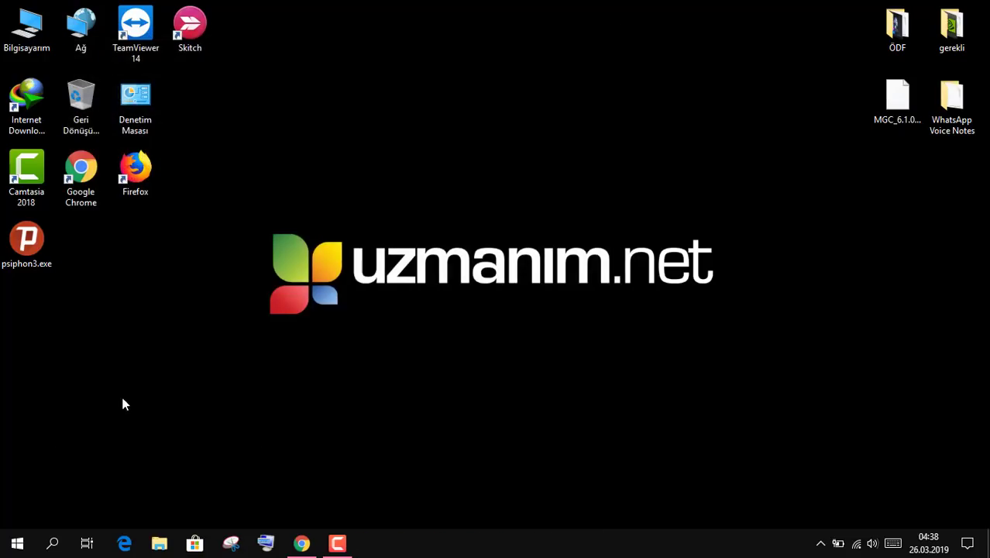
click(52, 542)
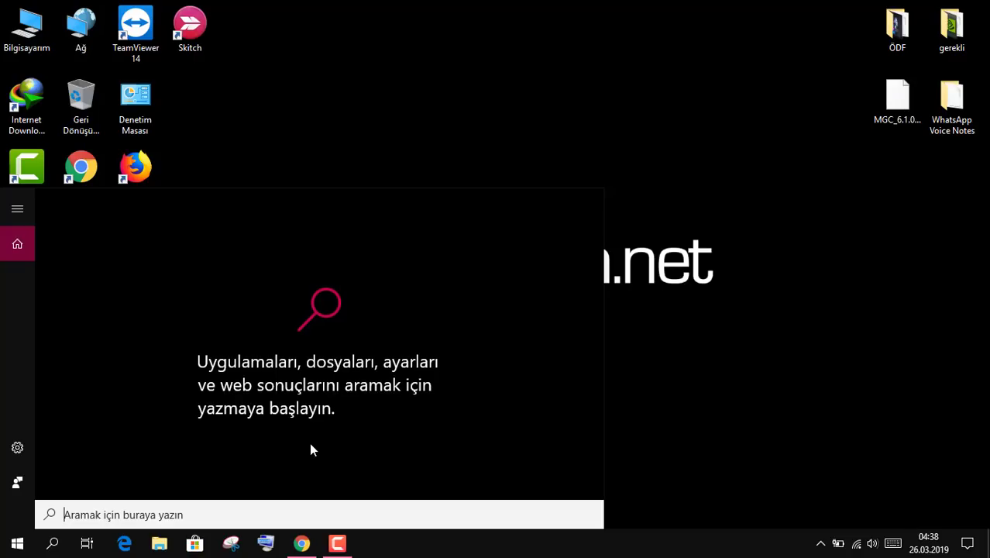
text(msinfo)
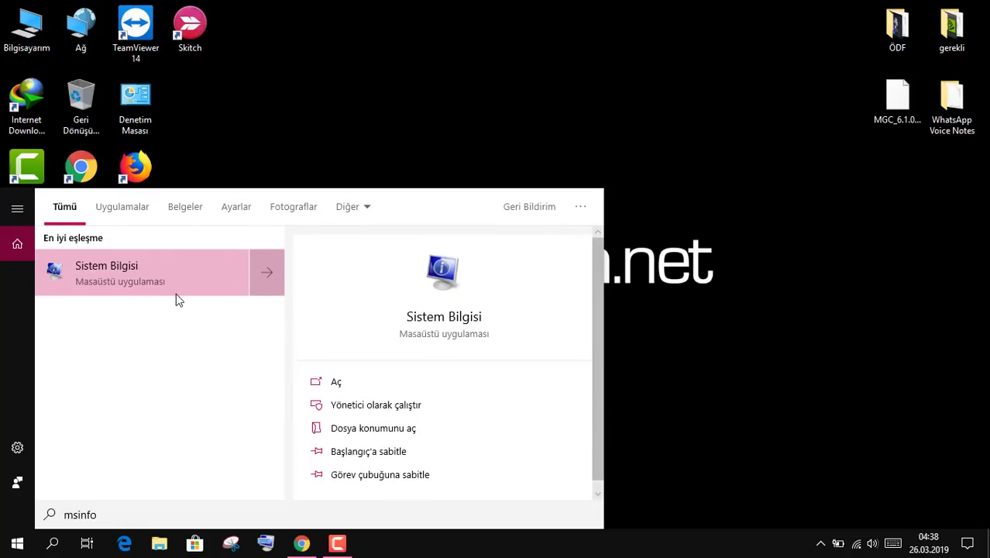
click(174, 293)
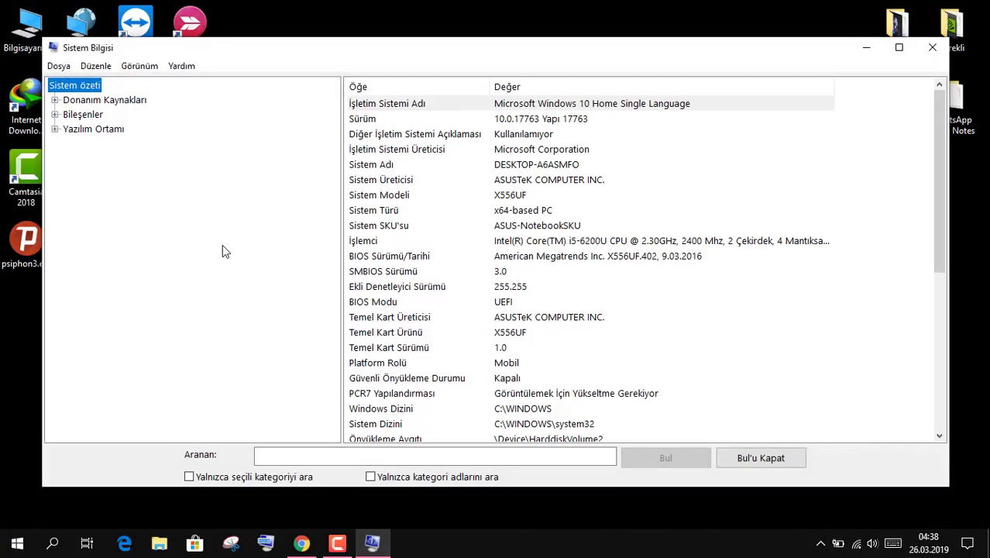
- Under the system components, view the display details and check the names of both installed graphics adapters
click(55, 115)
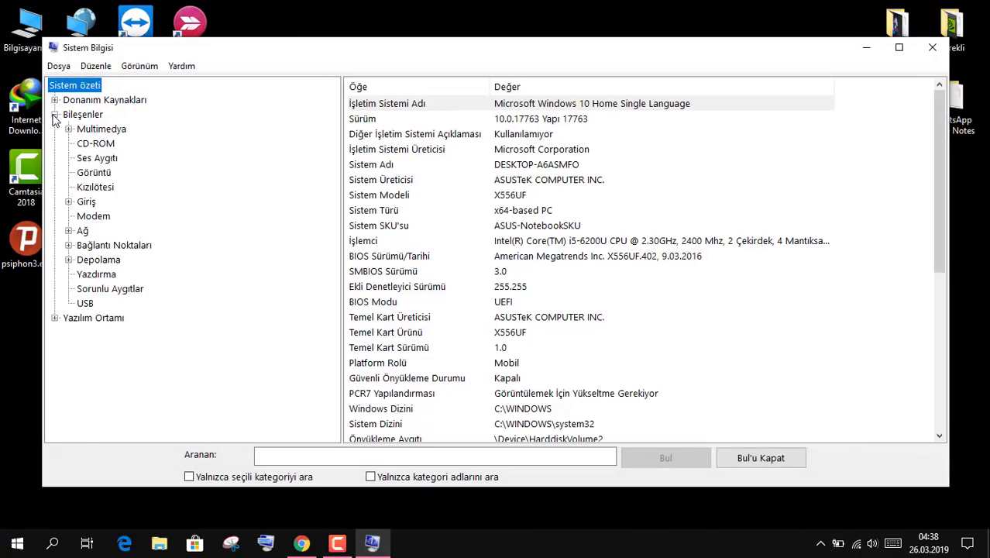
click(92, 173)
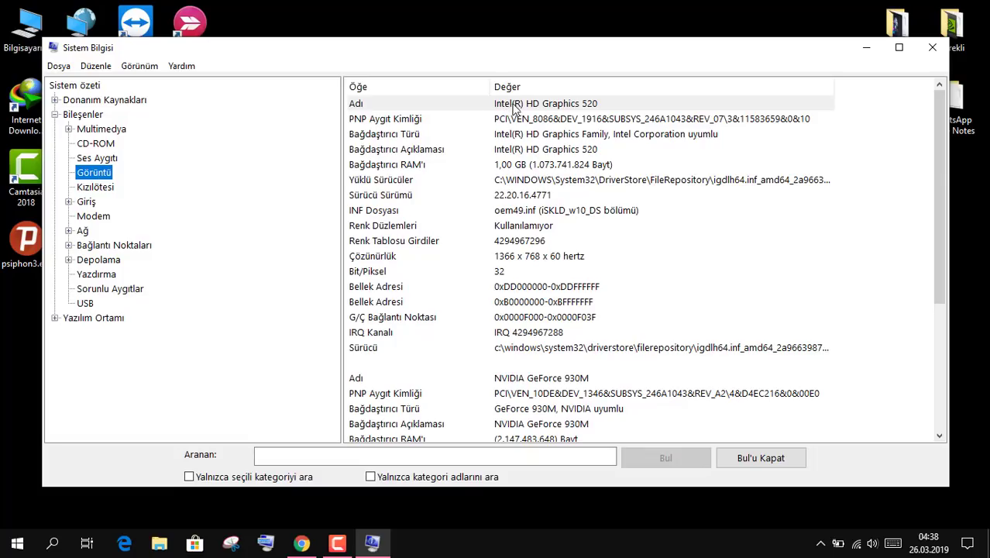
click(515, 108)
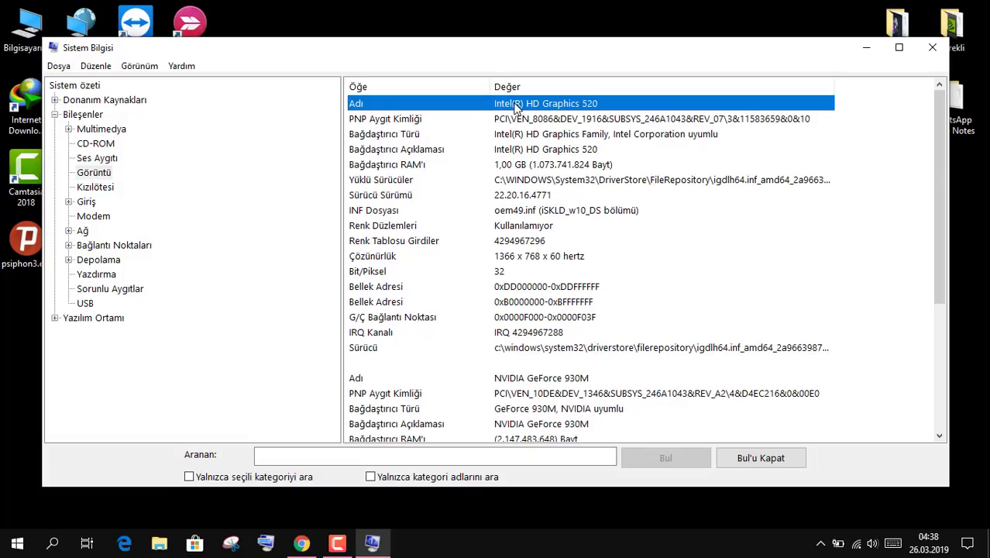
scroll(527, 194, down, 3)
click(528, 245)
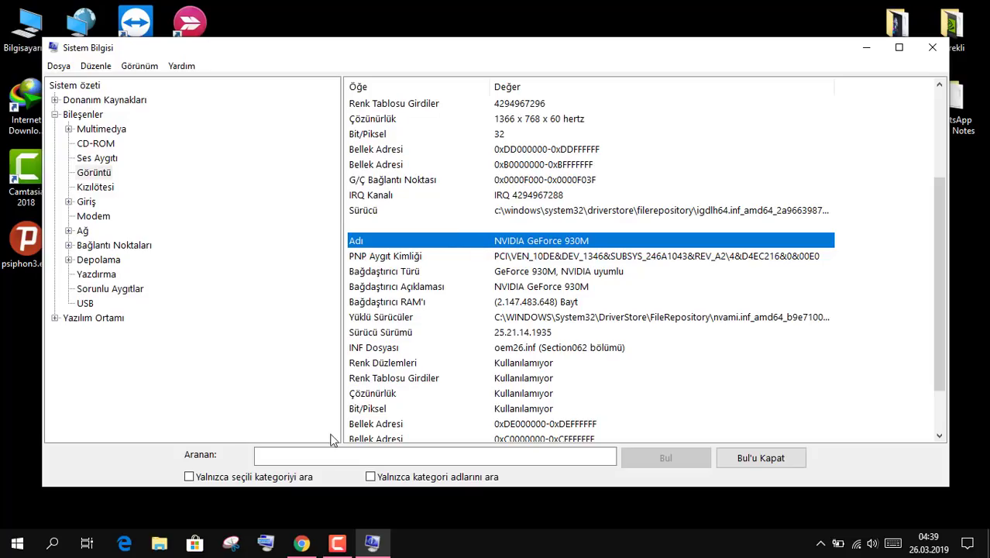
- Switch to Chrome, search Google for "geforce drivers" and open the official geforce.com/drivers page
click(301, 543)
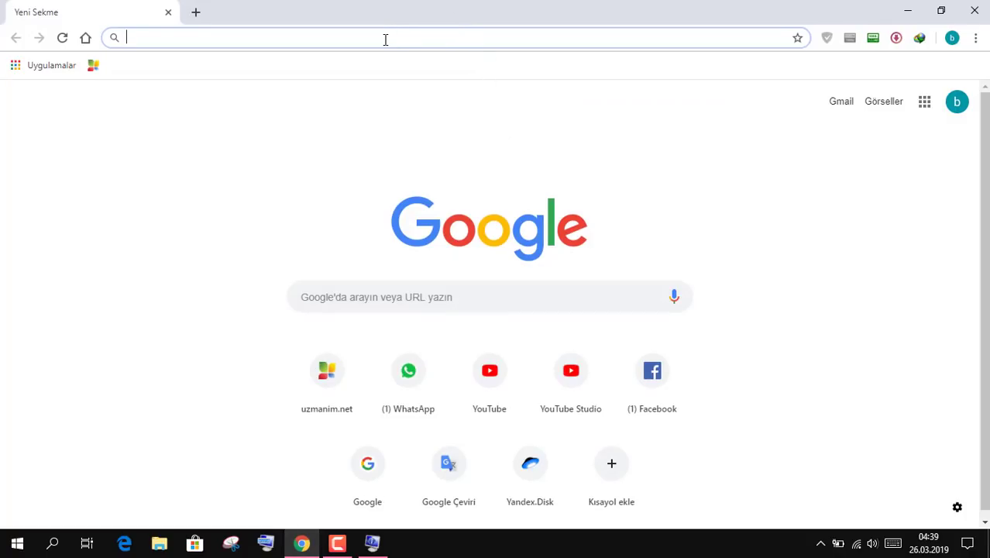
text(g)
click(389, 64)
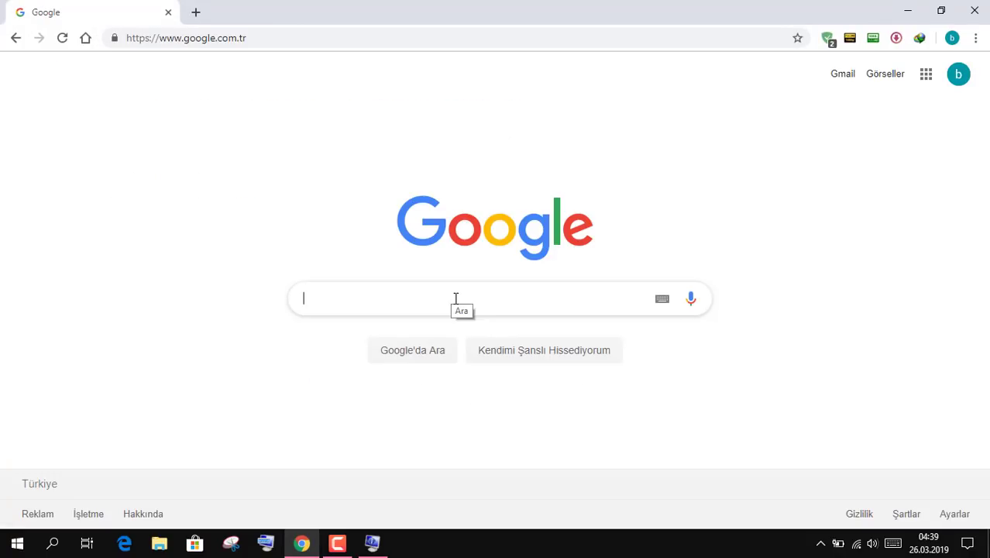
text(geforc)
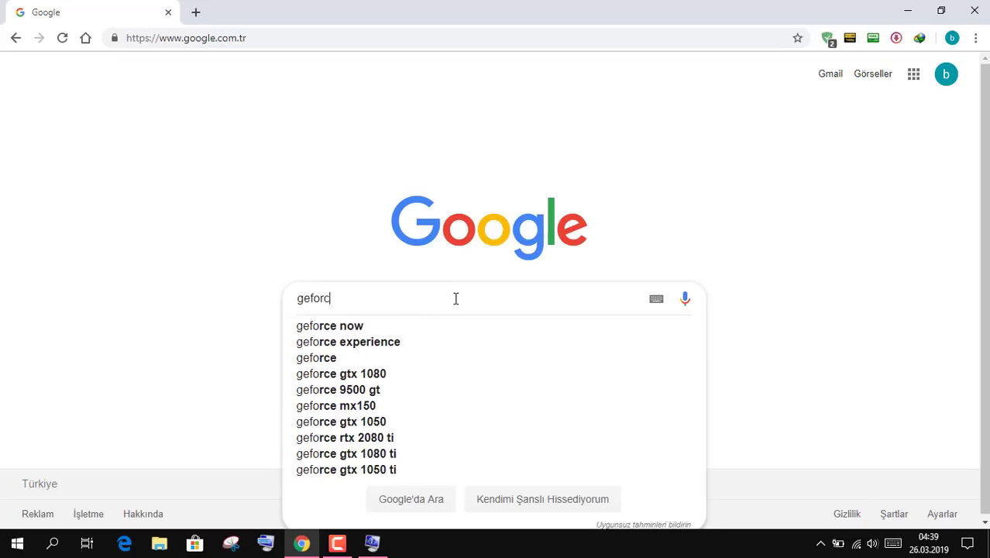
text(e drivers)
key(Return)
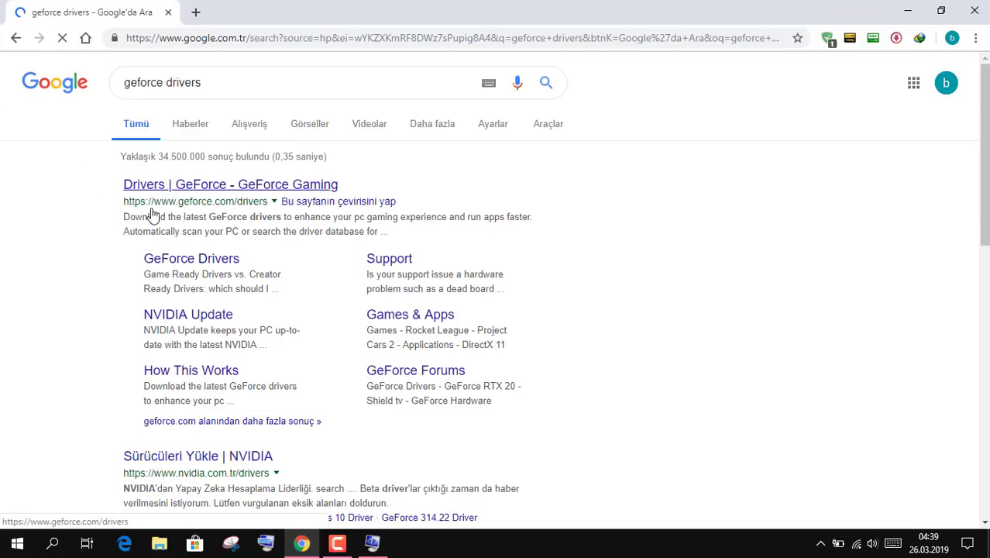
click(180, 201)
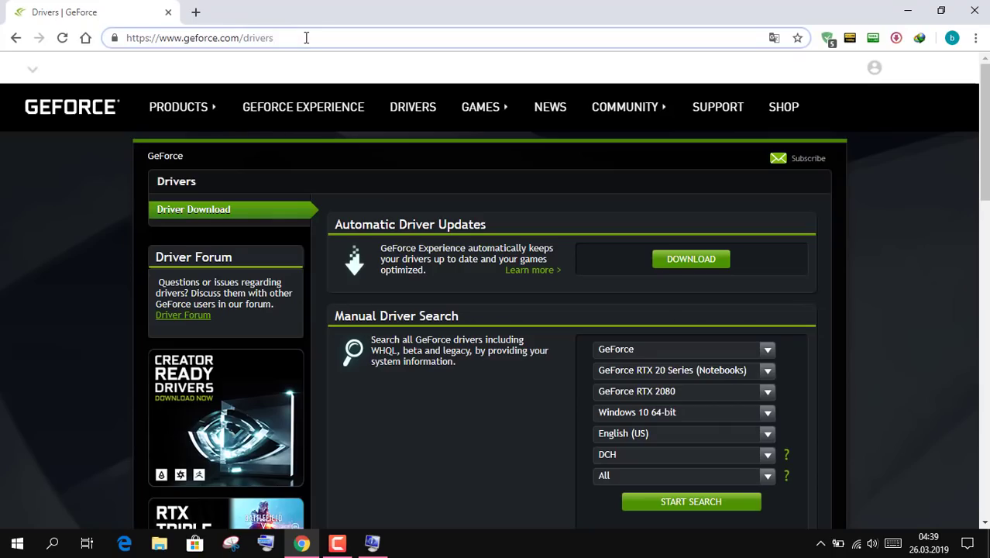
drag(305, 38, 114, 44)
click(375, 197)
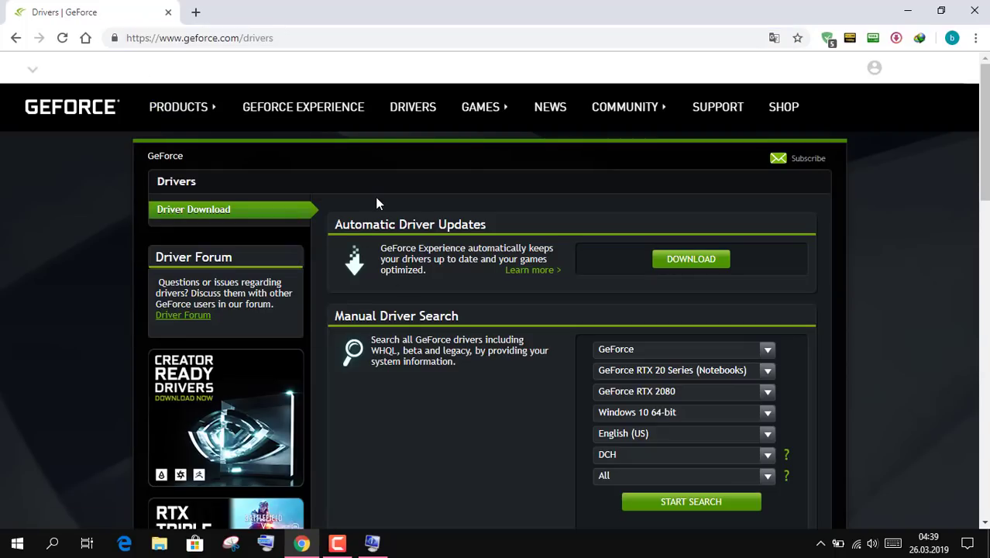
scroll(500, 288, down, 2)
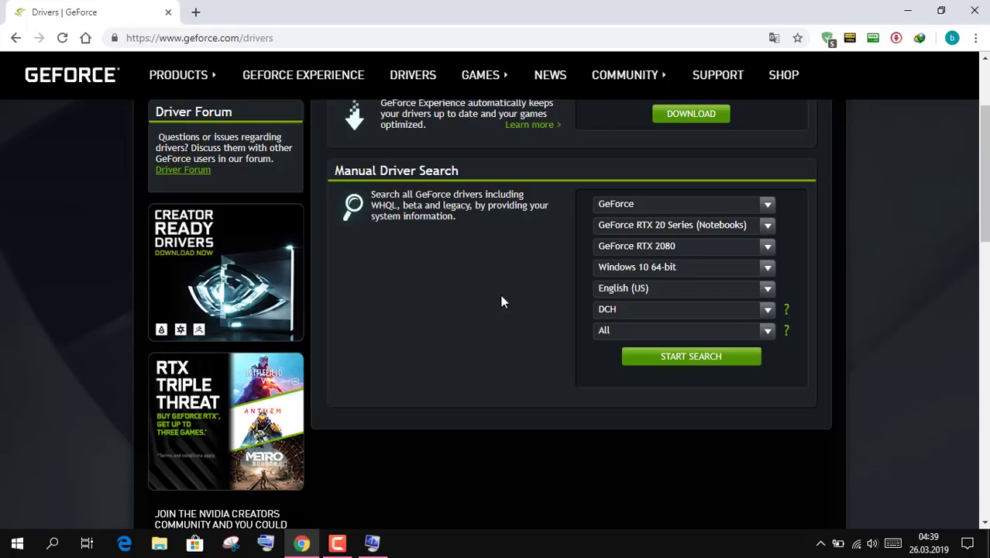
scroll(531, 285, up, 1)
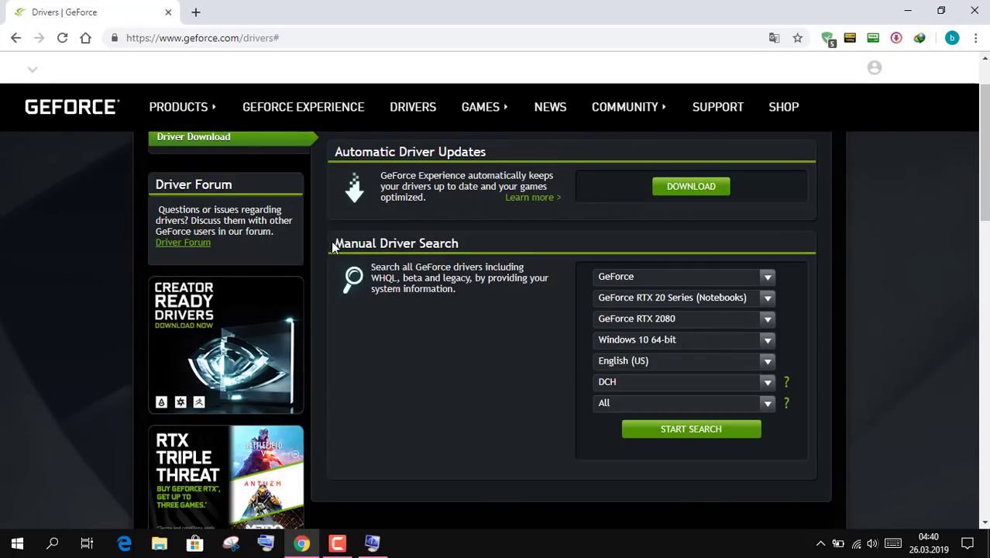
drag(333, 246, 467, 244)
click(489, 303)
- In the manual driver search, set the series to GeForce 900M Series (Notebooks) and the product to GeForce 930M
scroll(502, 310, down, 1)
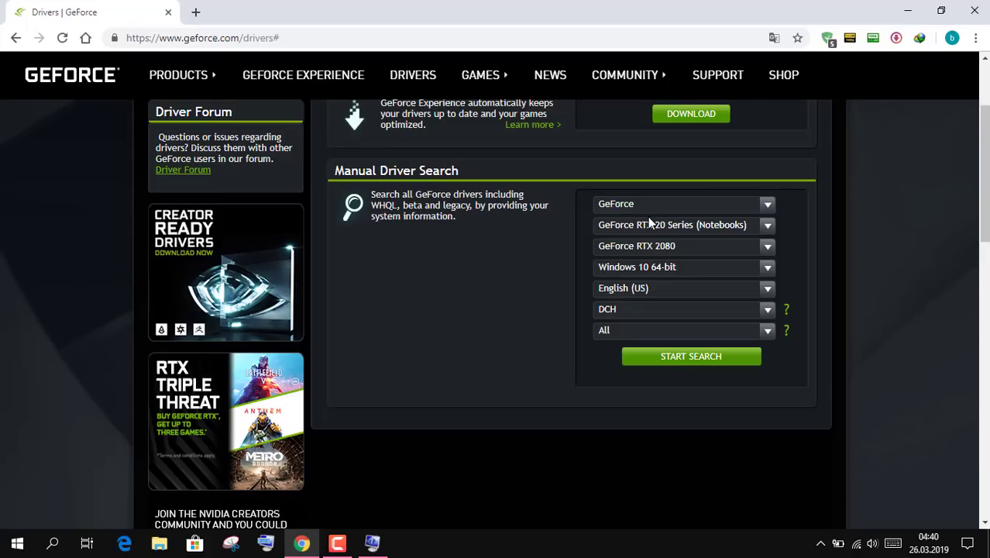
click(673, 226)
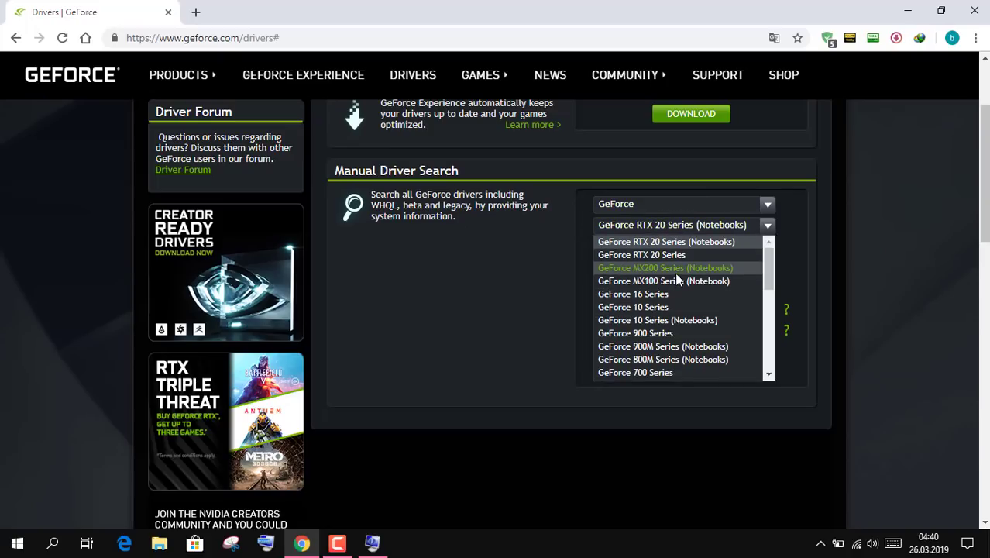
scroll(675, 277, down, 1)
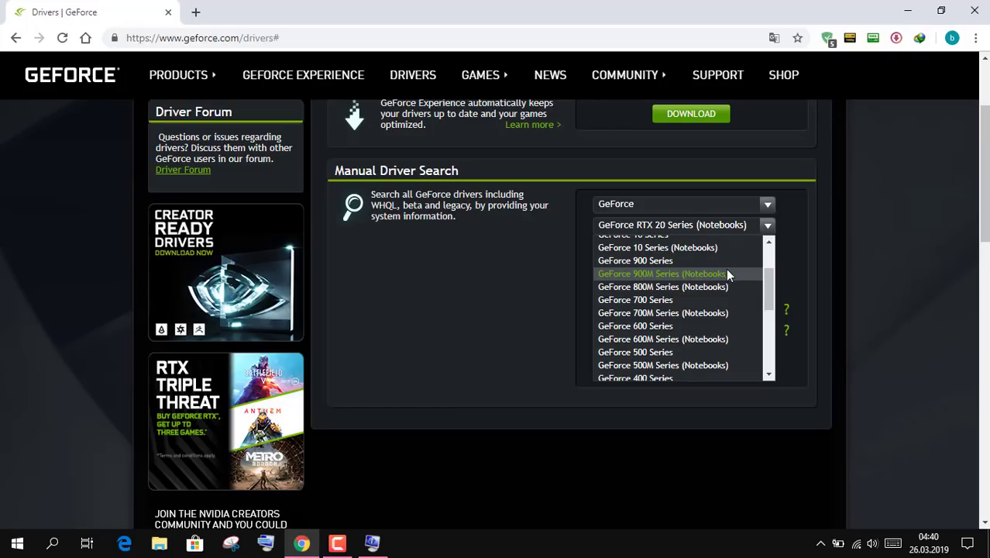
click(707, 274)
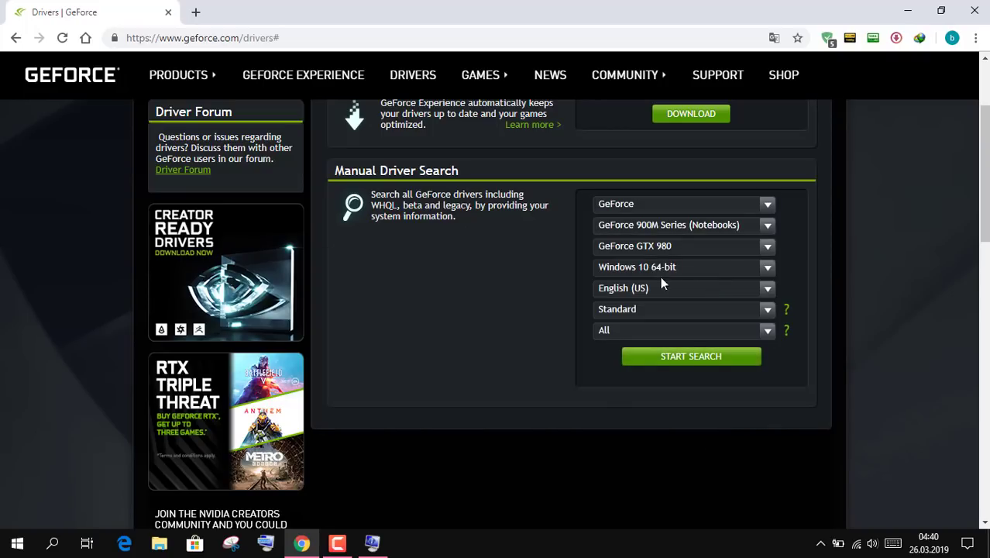
click(696, 245)
scroll(685, 292, down, 1)
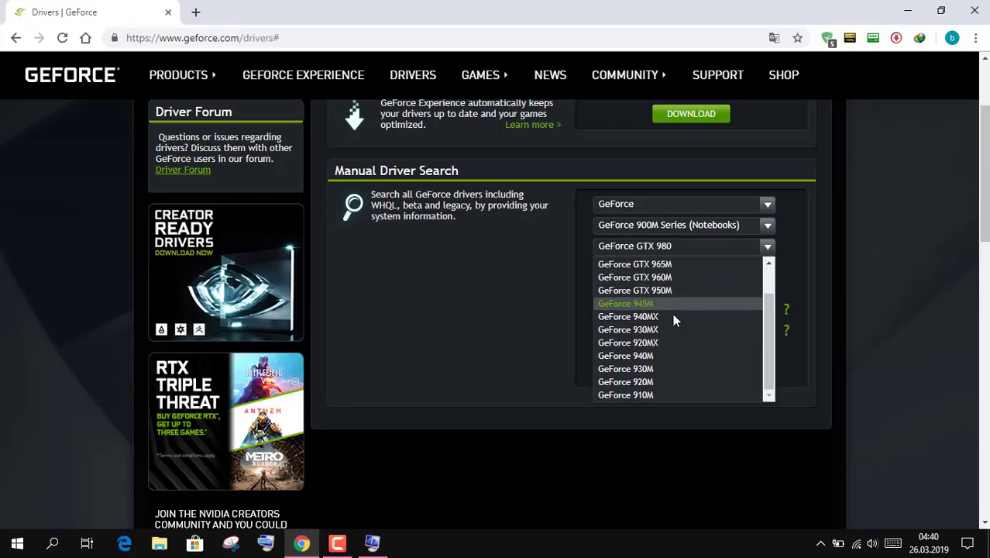
click(666, 374)
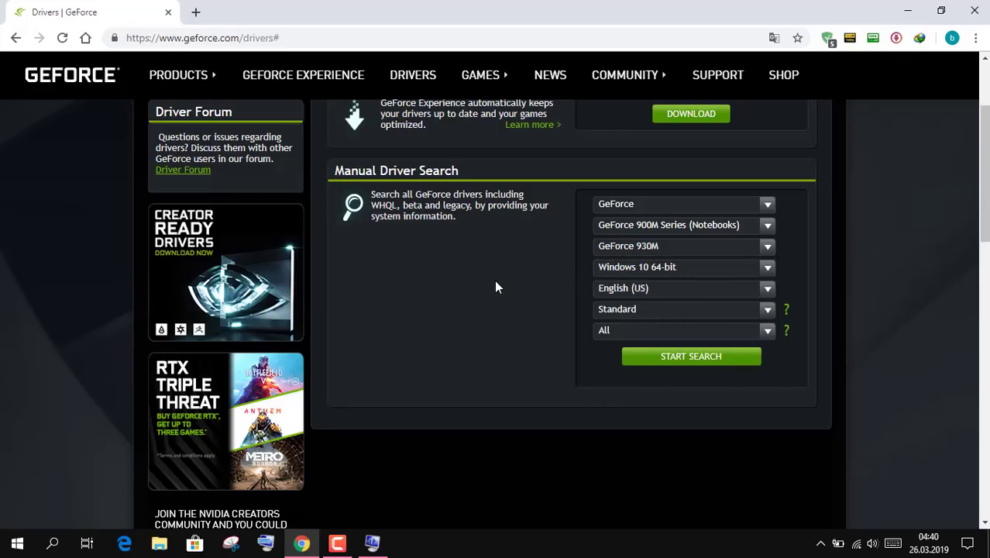
- Choose Windows 10 64-bit as the operating system and Turkish as the driver language
click(706, 270)
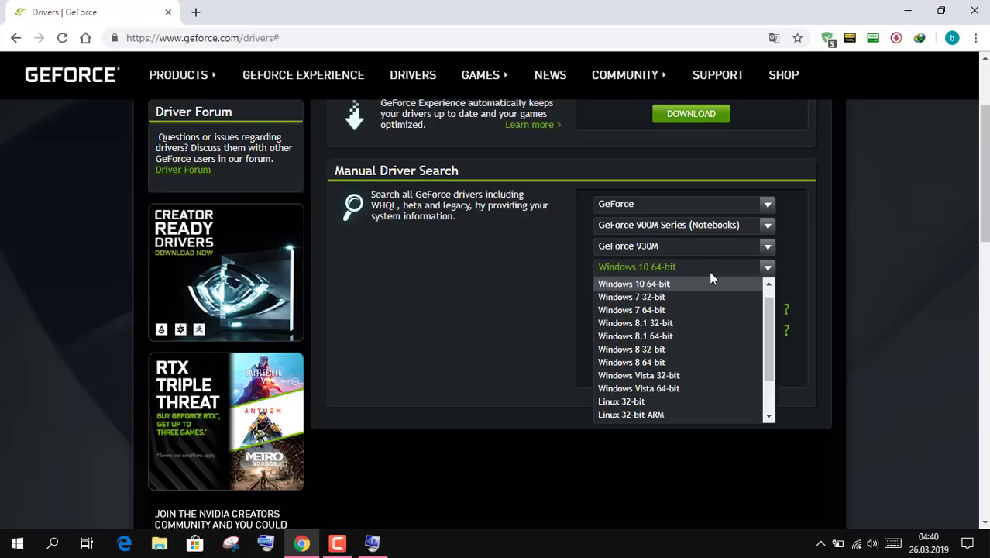
click(683, 285)
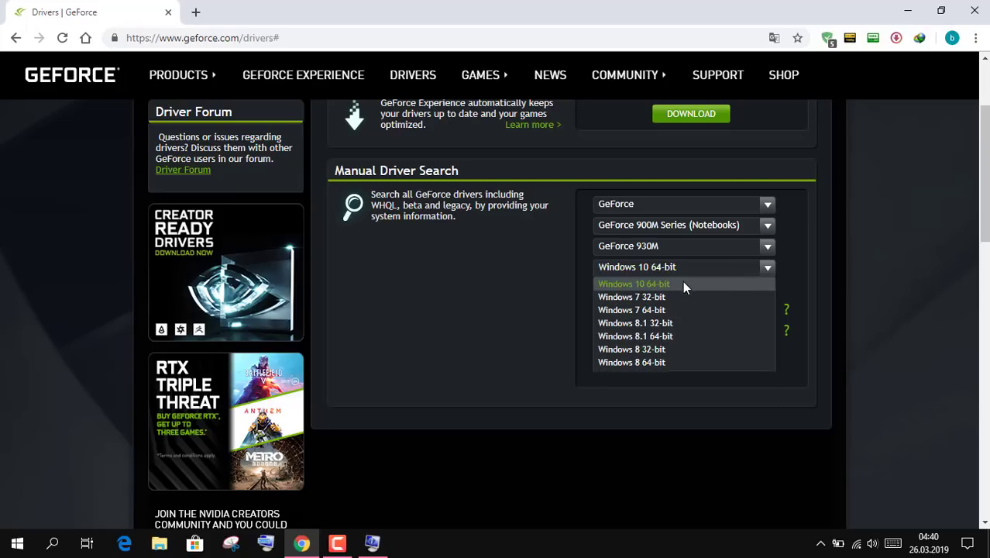
click(700, 293)
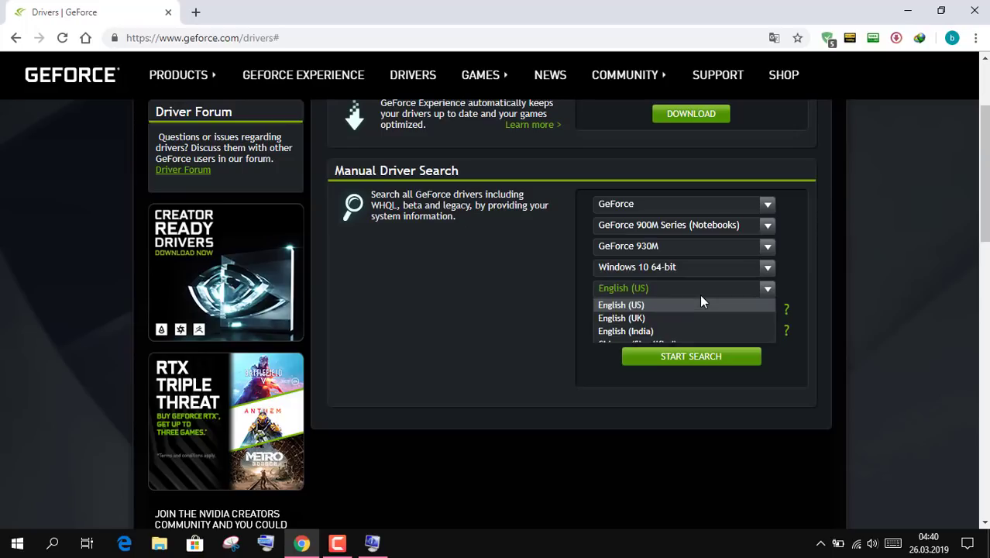
scroll(655, 364, down, 5)
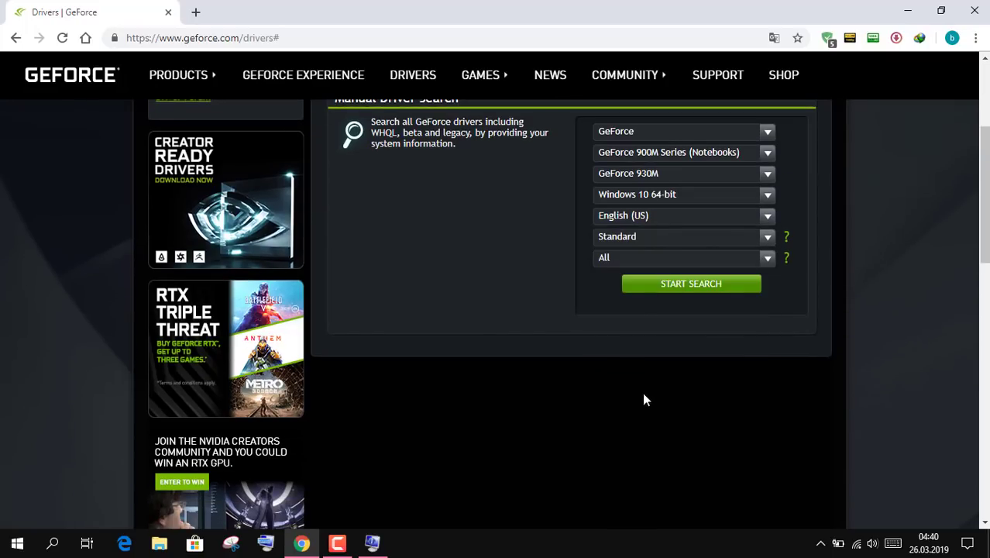
click(651, 217)
scroll(642, 333, down, 2)
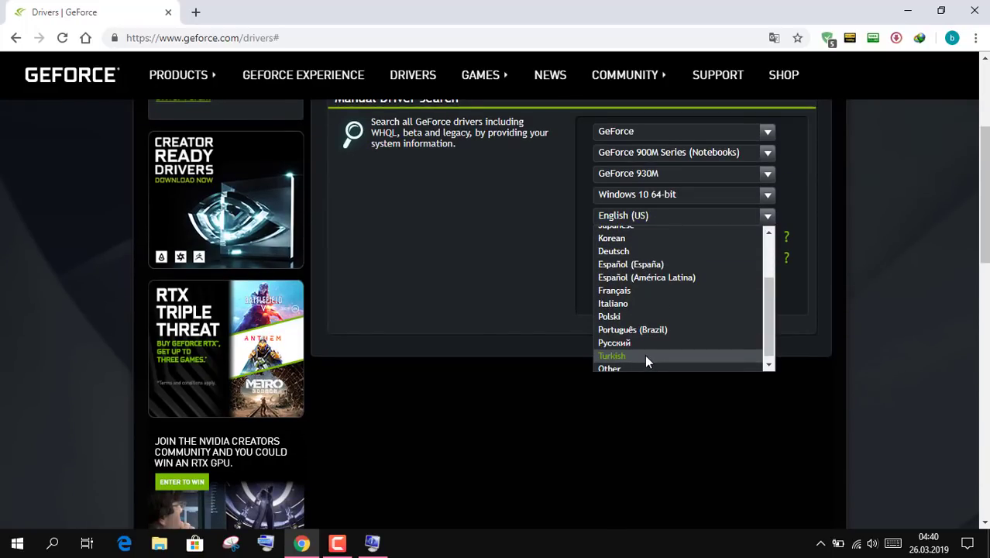
click(645, 355)
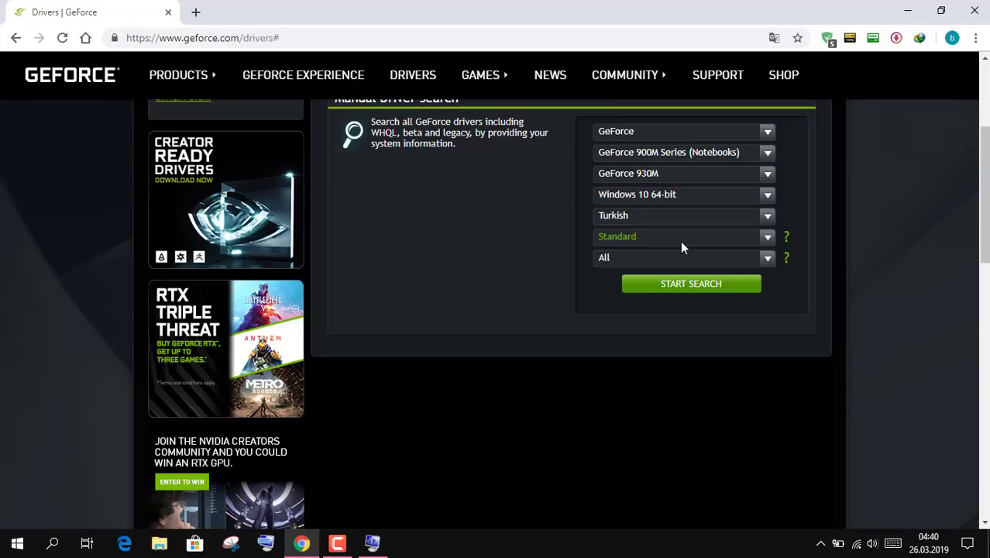
- Run the driver search and open the GeForce Game Ready Driver version 419.67 released 25 March 2019
click(683, 287)
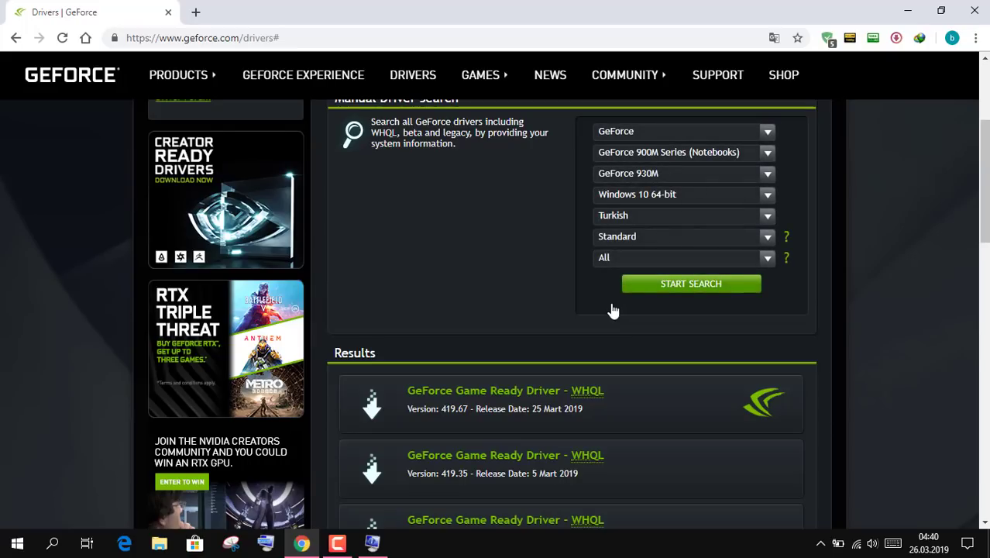
scroll(612, 310, down, 1)
scroll(354, 287, down, 1)
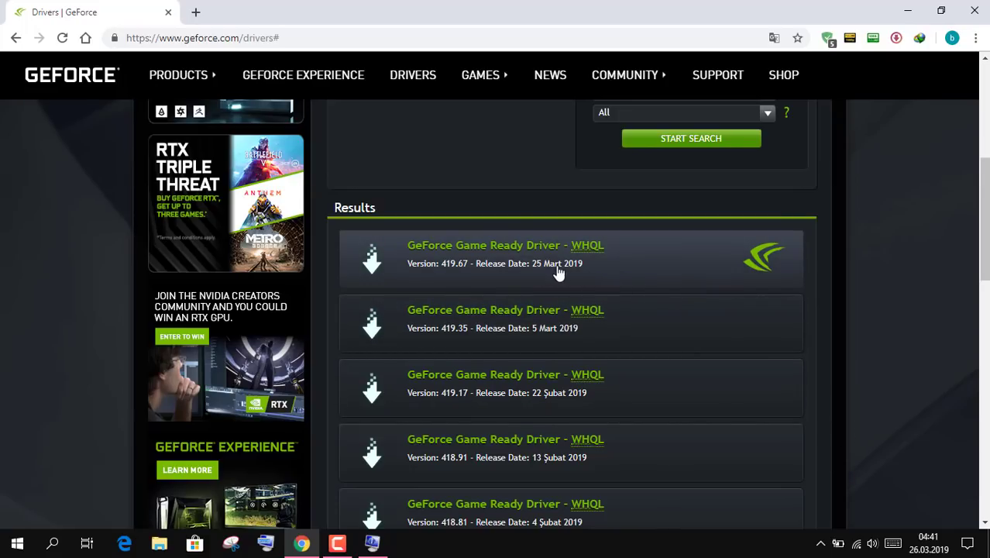
click(535, 253)
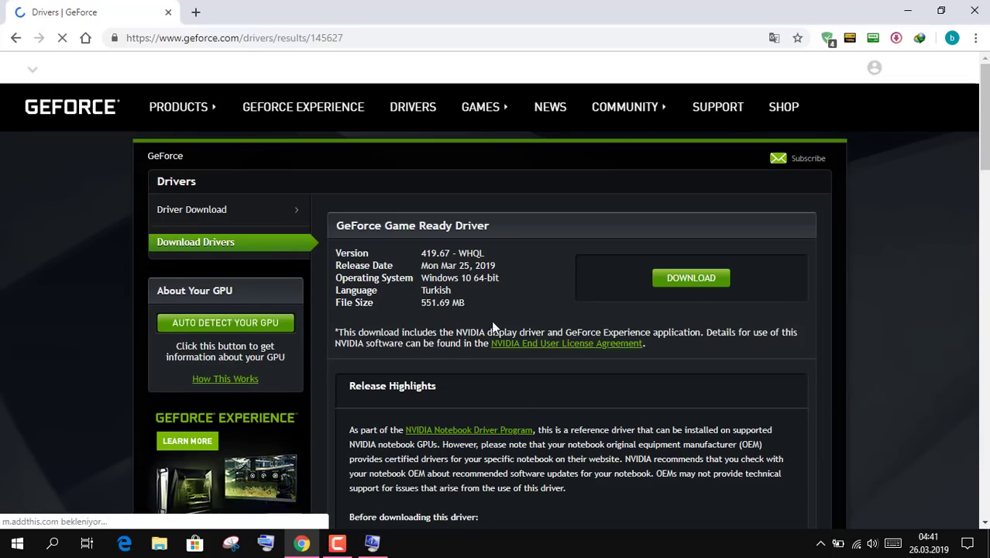
- Download the 419.67 driver package to the desktop and dismiss the download manager's completion dialog
click(694, 284)
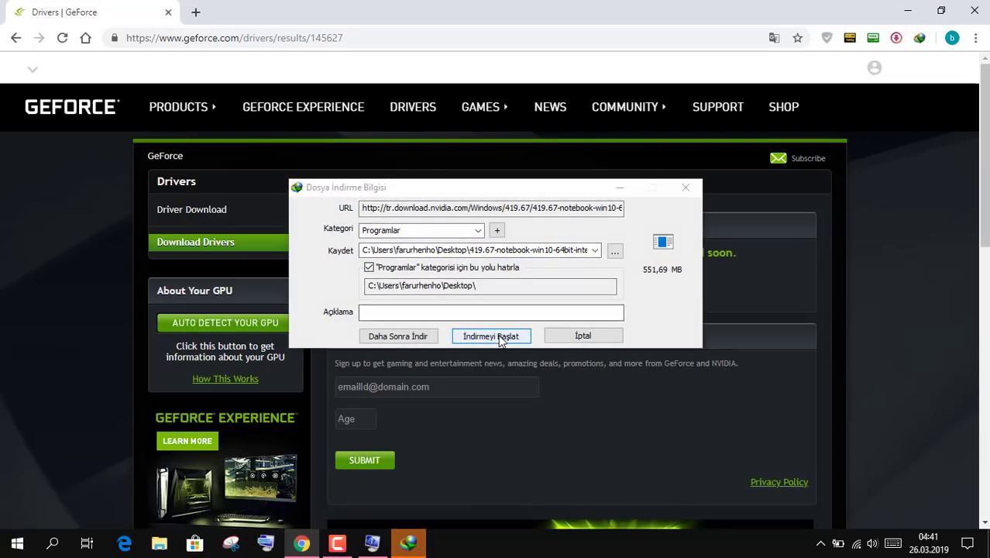
click(505, 338)
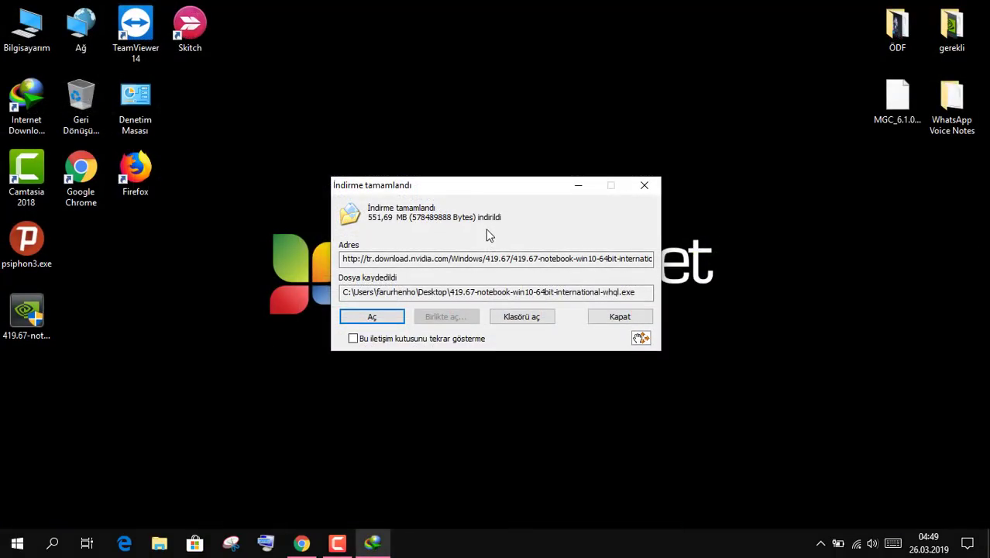
click(620, 316)
- Move the 419.67 installer to an empty area of the desktop, launch it and allow it to make changes
drag(26, 314, 440, 134)
double_click(469, 124)
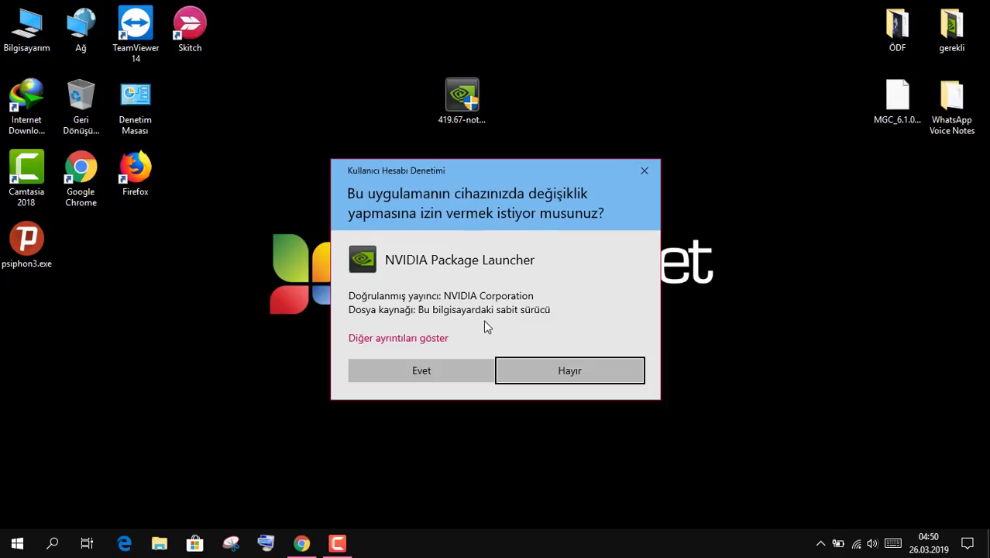
click(450, 361)
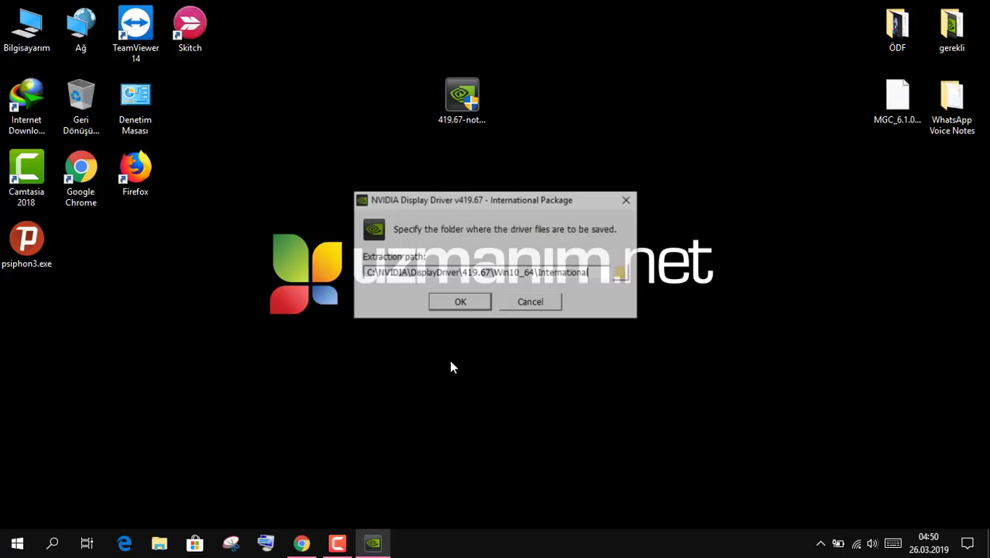
- Extract the driver files to the suggested folder, choose the graphics driver without GeForce Experience, and accept the licence agreement
click(461, 303)
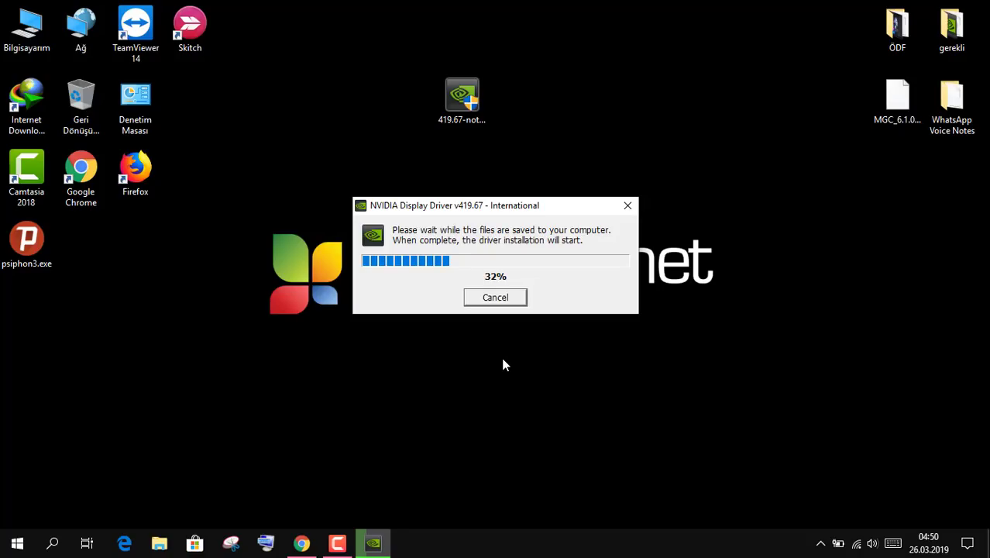
right_click(707, 138)
click(742, 181)
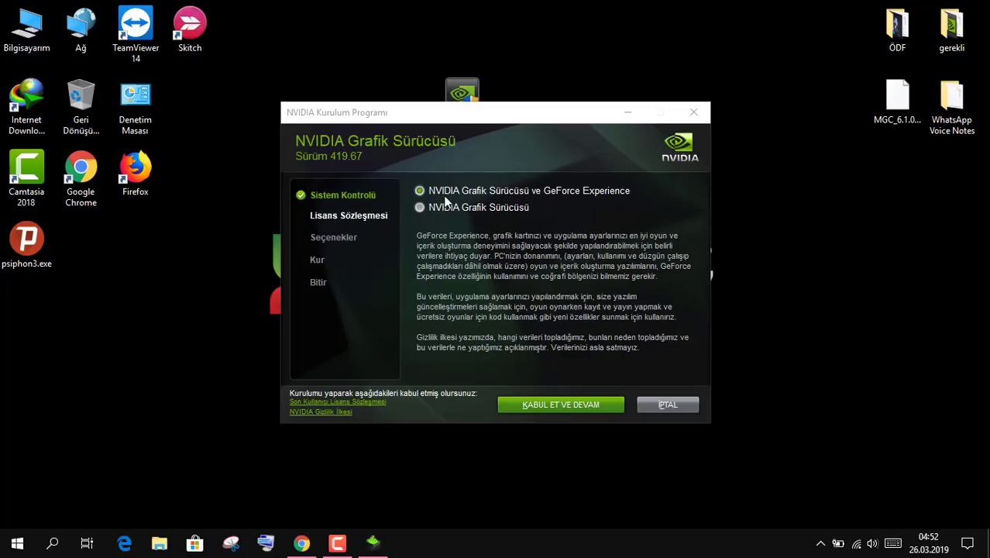
click(420, 208)
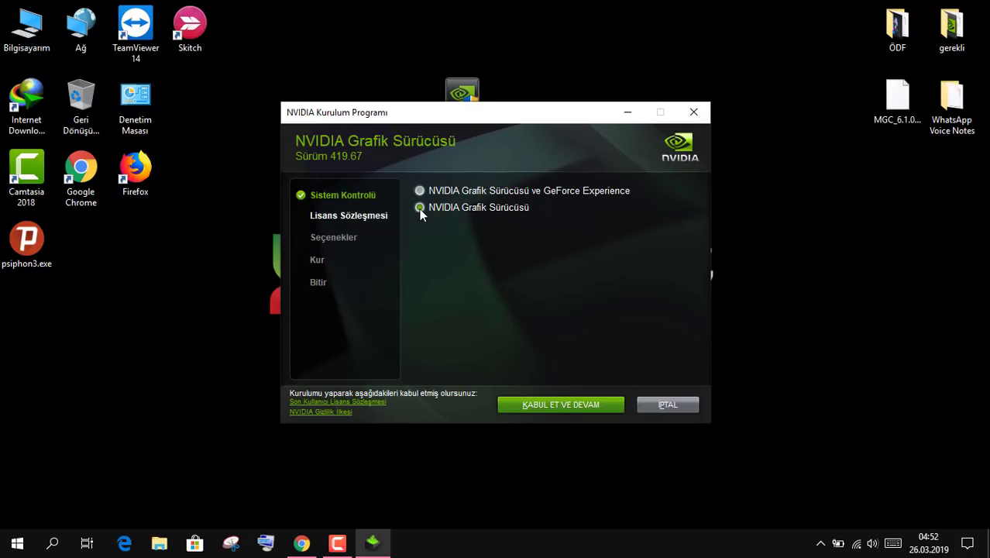
click(572, 405)
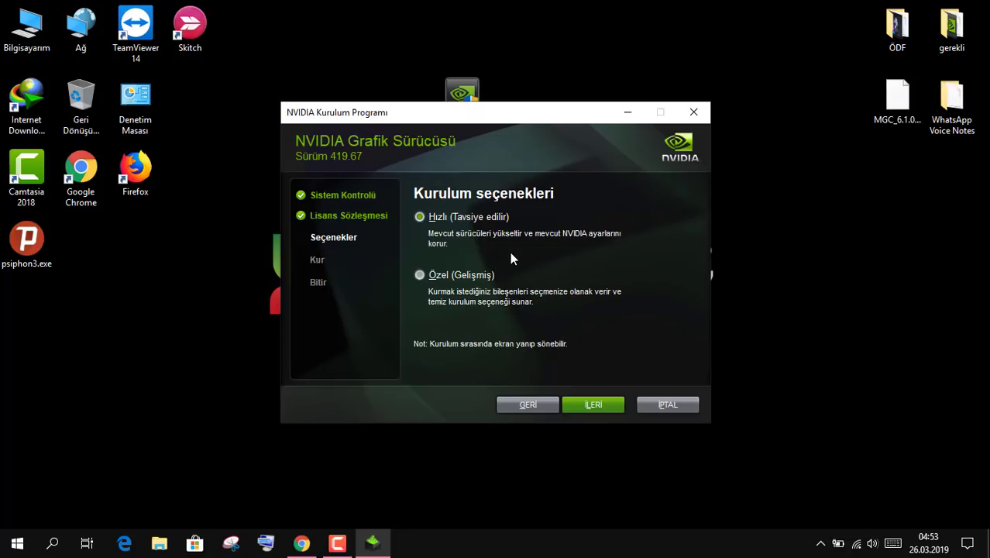
- Run a custom (Özel) clean installation of the graphics driver with PhysX, and close the installer on completion
click(418, 276)
click(577, 407)
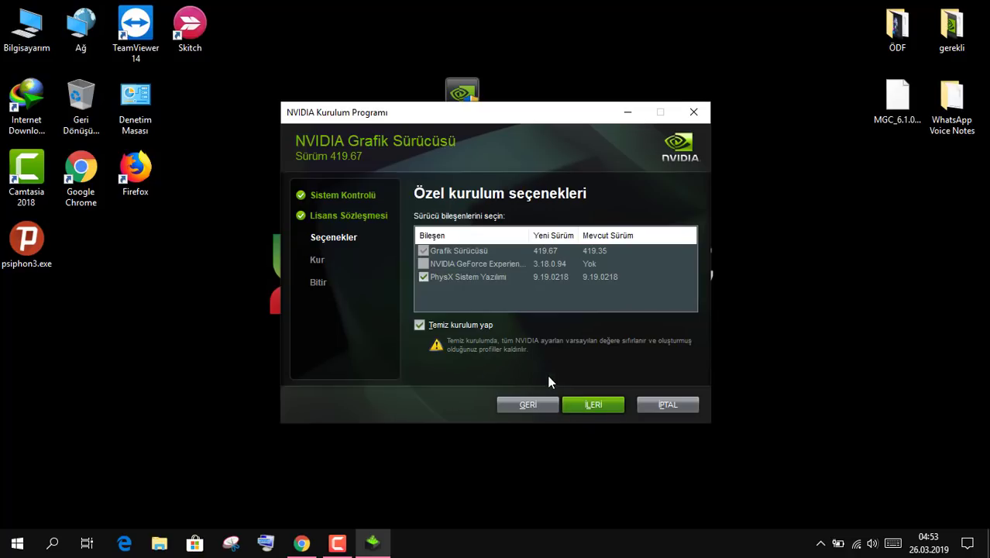
click(595, 404)
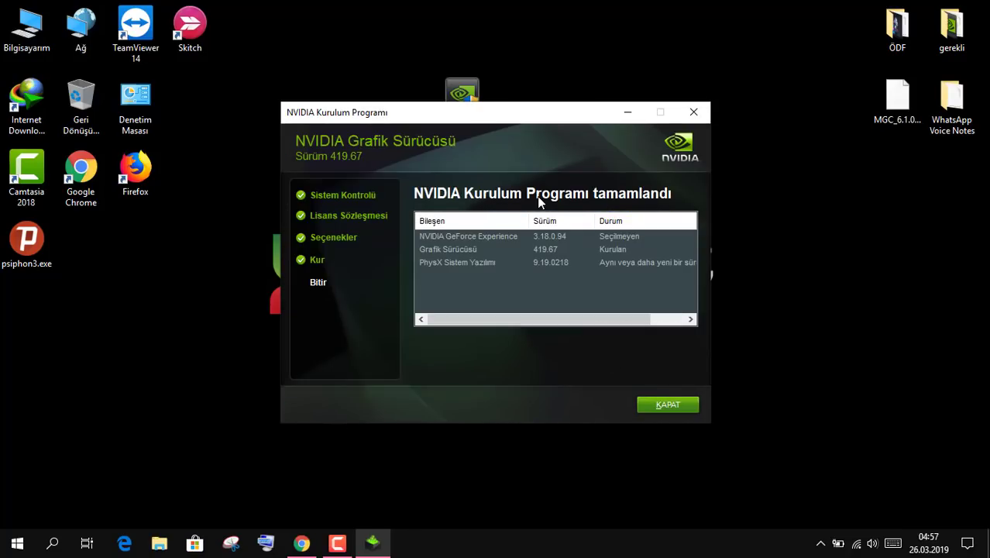
click(660, 403)
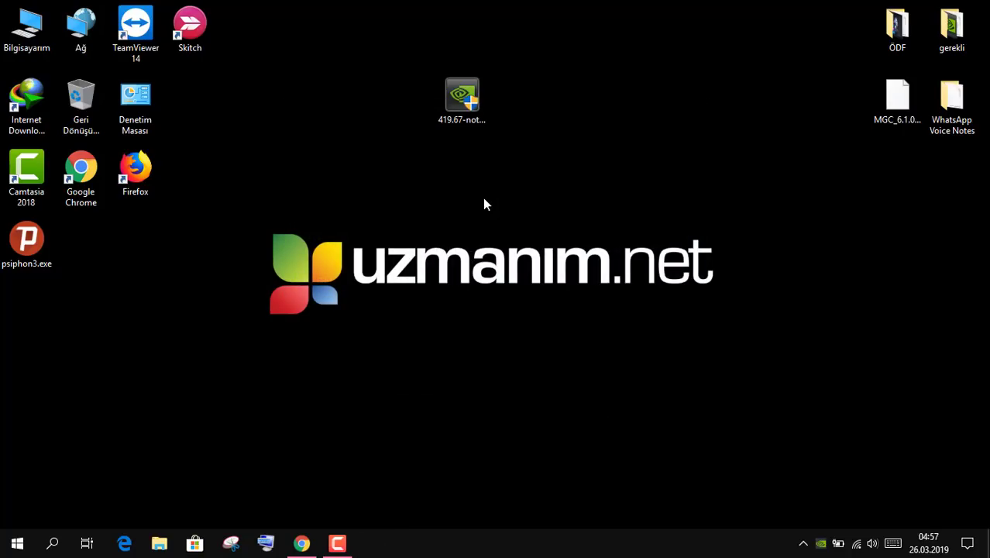
- Restart the computer from Windows
click(17, 543)
click(18, 510)
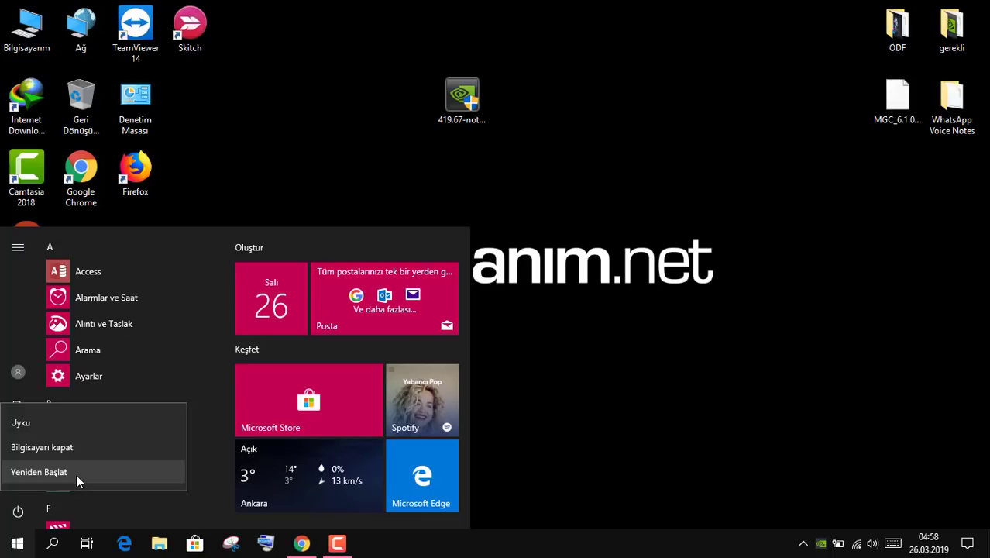
click(76, 474)
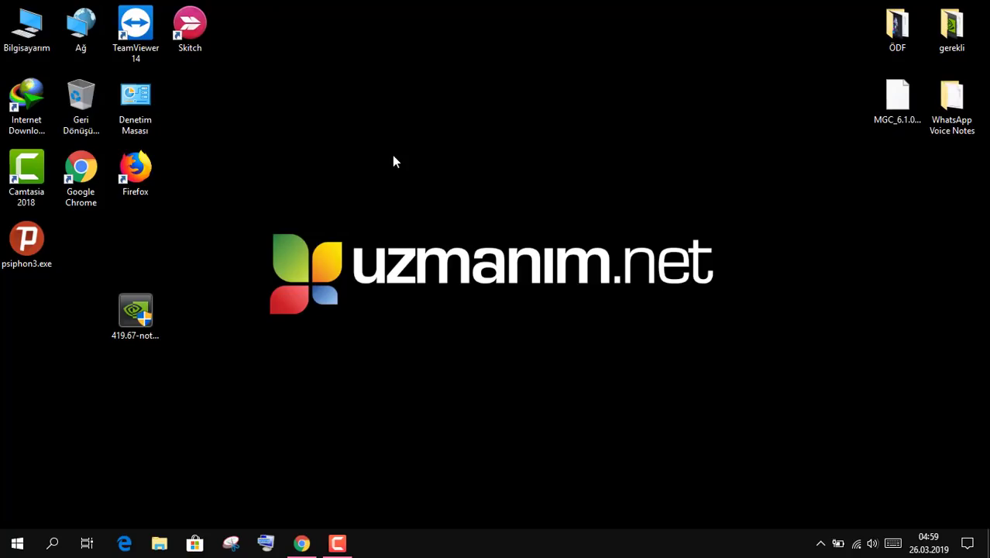
- Open the NVIDIA Control Panel and check its driver version and graphics card against the downloaded installer on the desktop
right_click(542, 89)
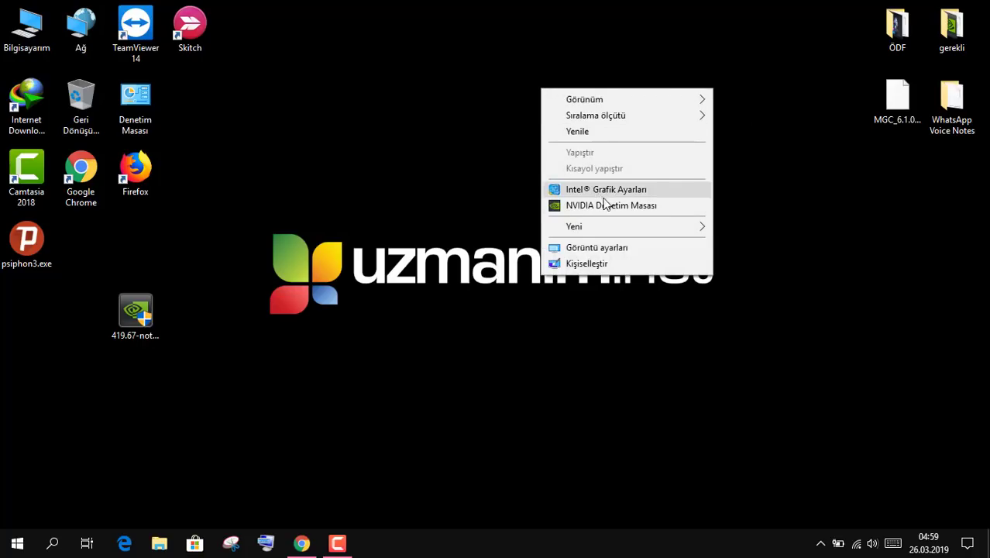
click(657, 206)
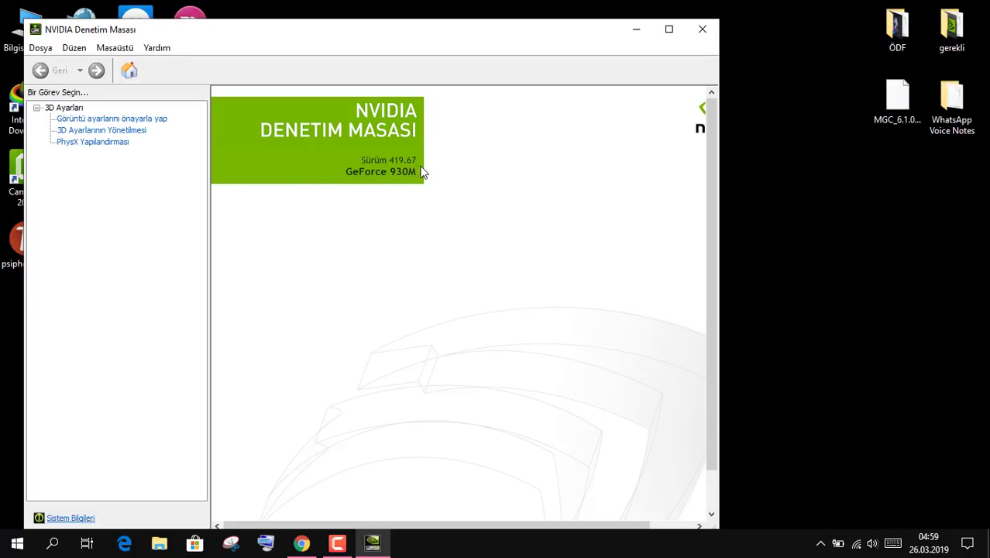
drag(454, 32, 706, 40)
click(132, 318)
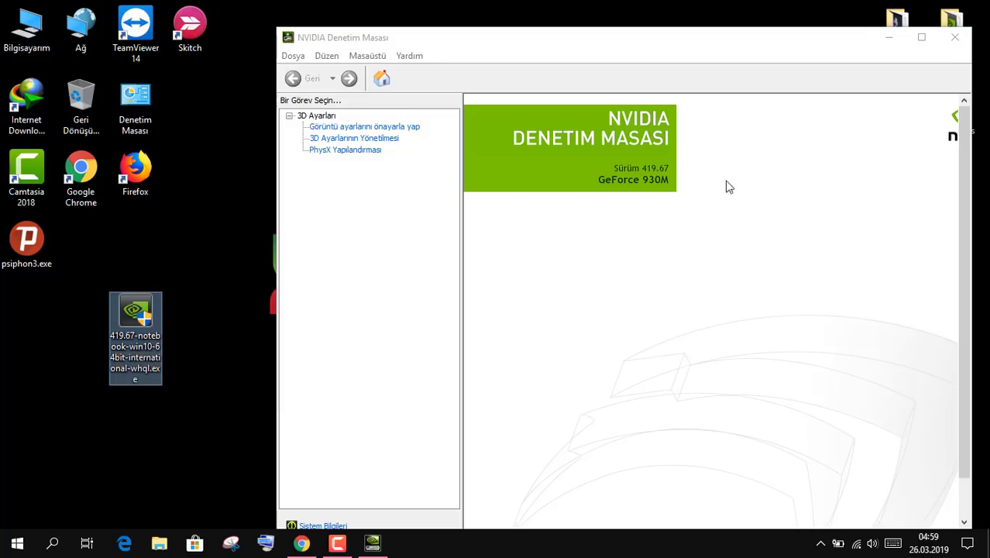
click(661, 180)
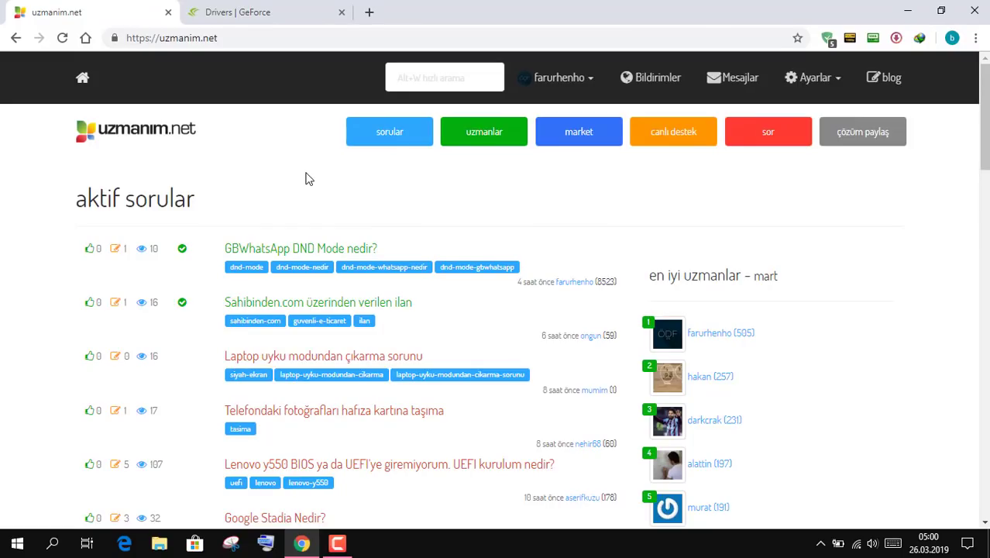
- Switch to the GeForce drivers page in Chrome and review the Manual Driver Search and Automatic Driver Updates sections
click(265, 14)
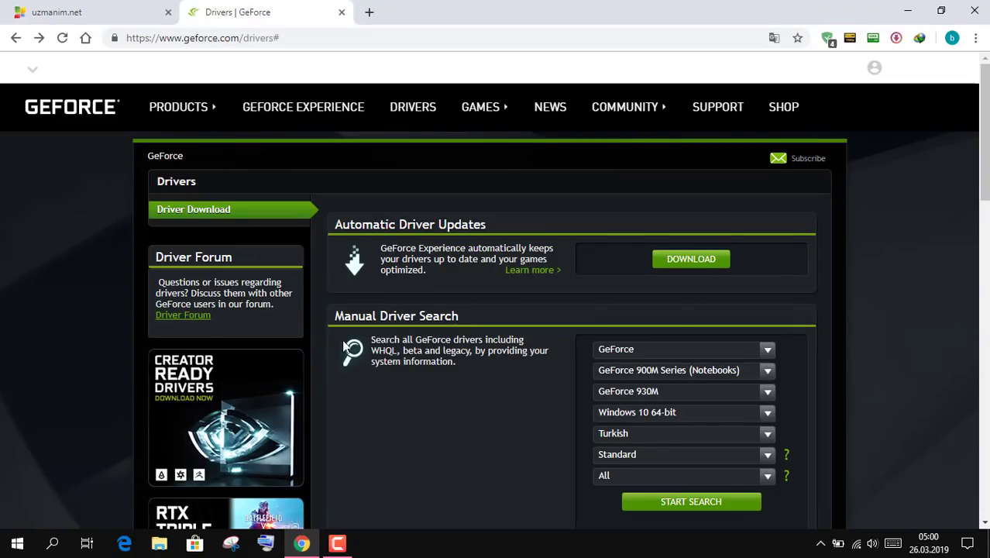
drag(335, 316, 374, 316)
click(445, 318)
drag(333, 225, 488, 225)
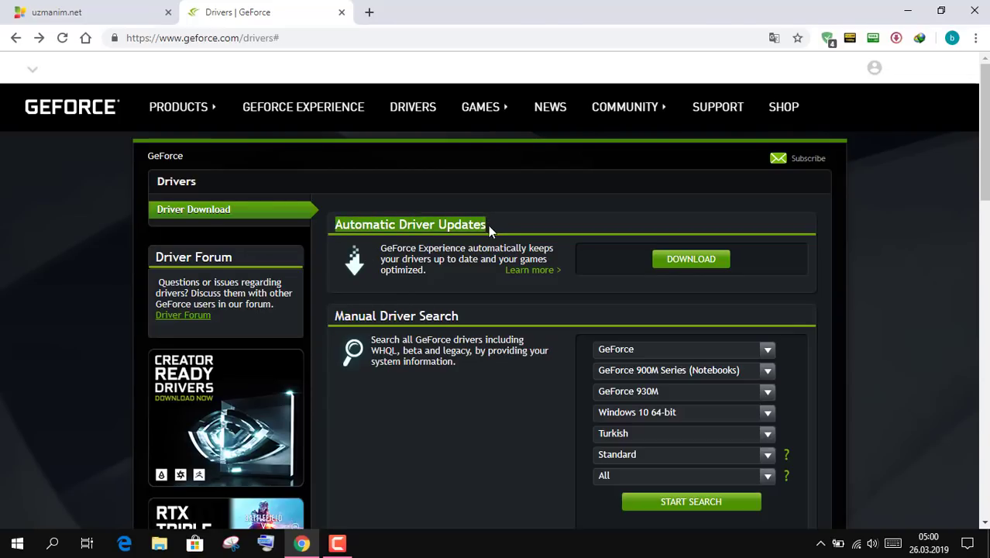
click(467, 306)
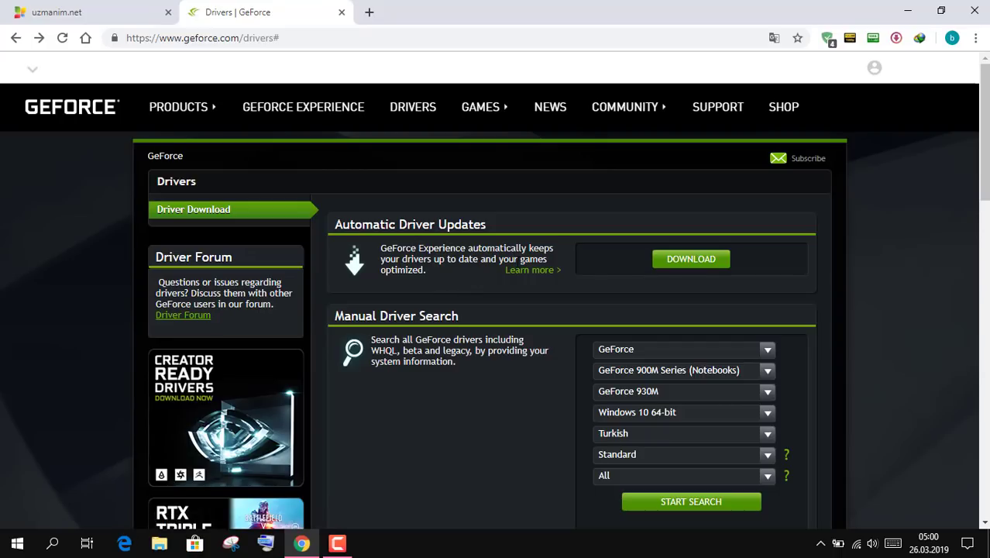
scroll(447, 297, down, 1)
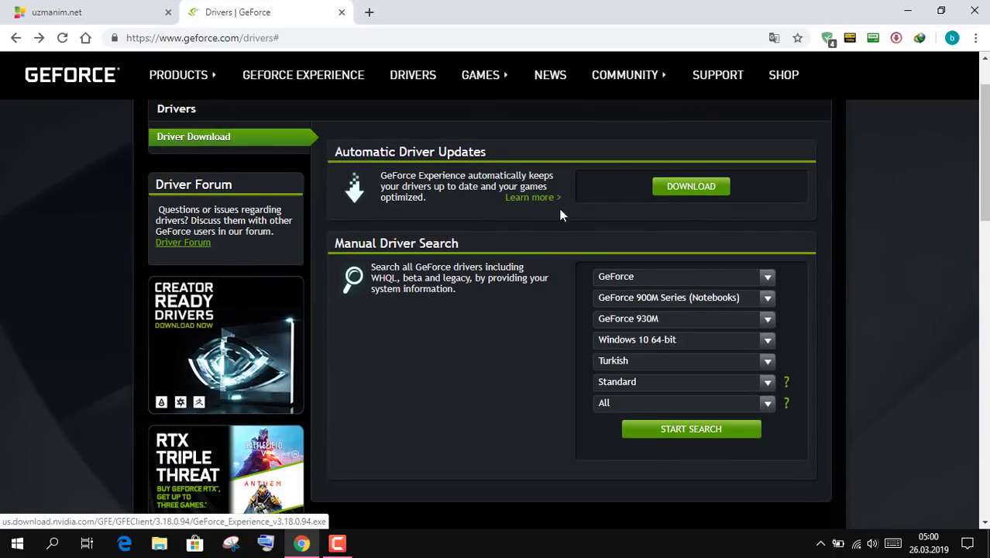
- Download the GeForce Experience v3.18.0.94 installer from Automatic Driver Updates to the desktop
click(687, 189)
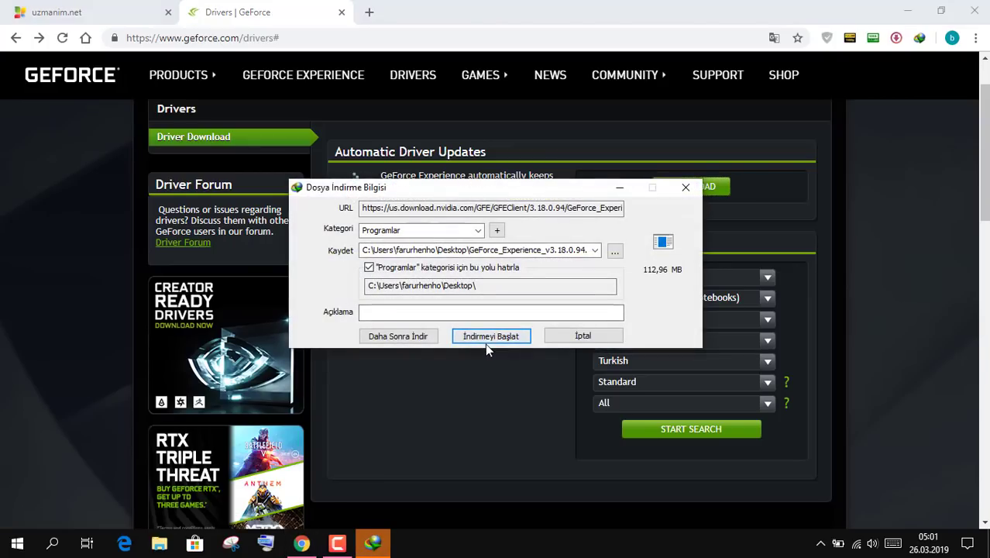
click(487, 339)
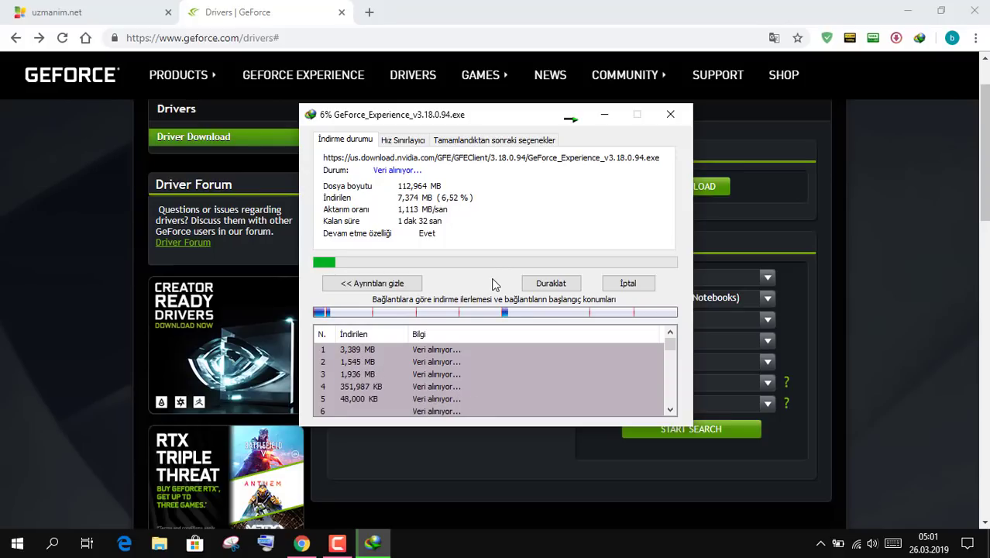
click(576, 474)
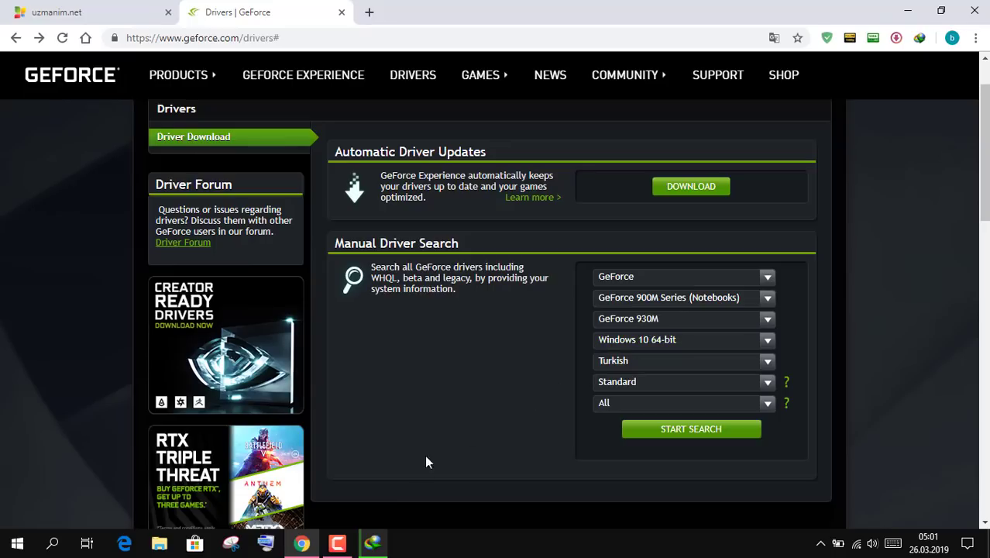
click(372, 543)
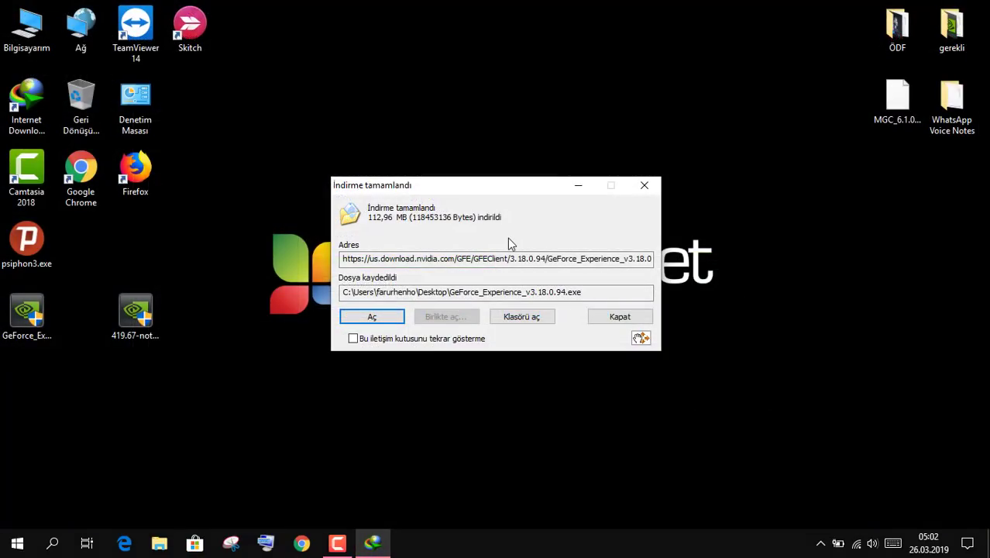
- Launch the downloaded GeForce Experience installer, allow it to make changes and install the program
click(387, 318)
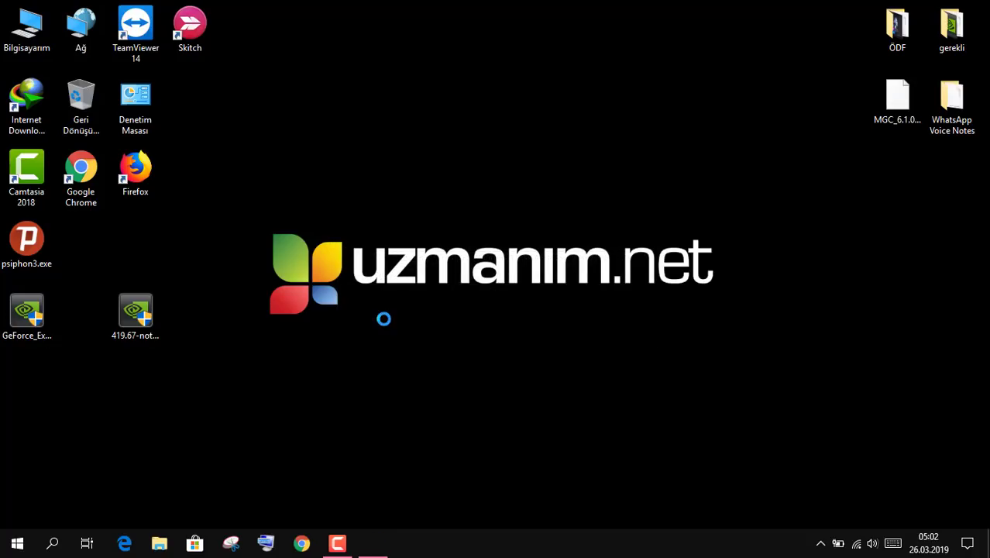
click(453, 363)
click(711, 420)
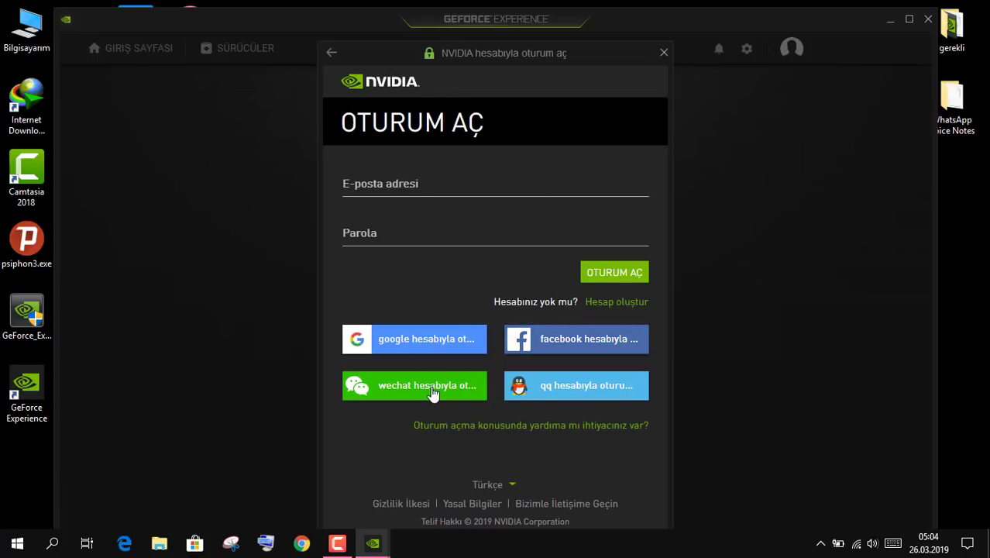
click(663, 53)
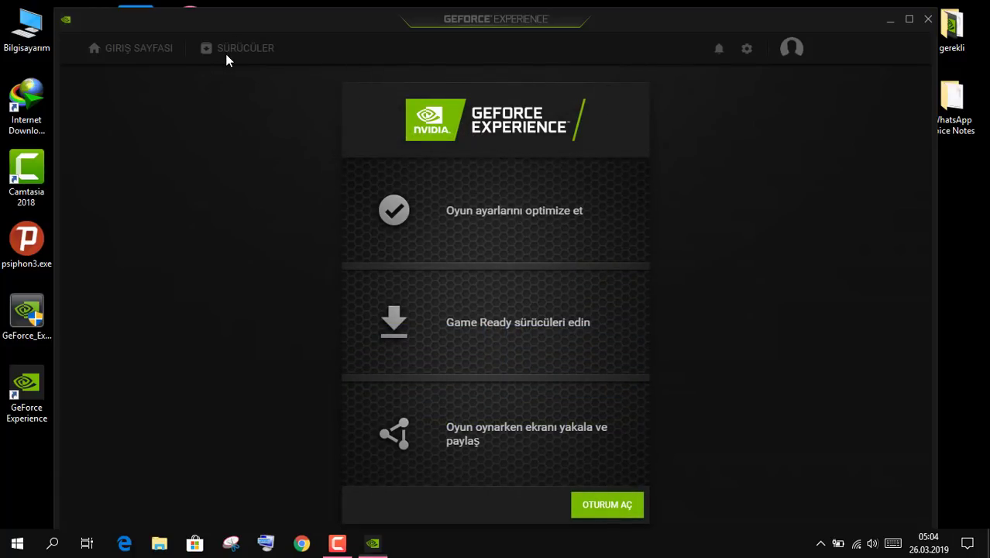
click(66, 20)
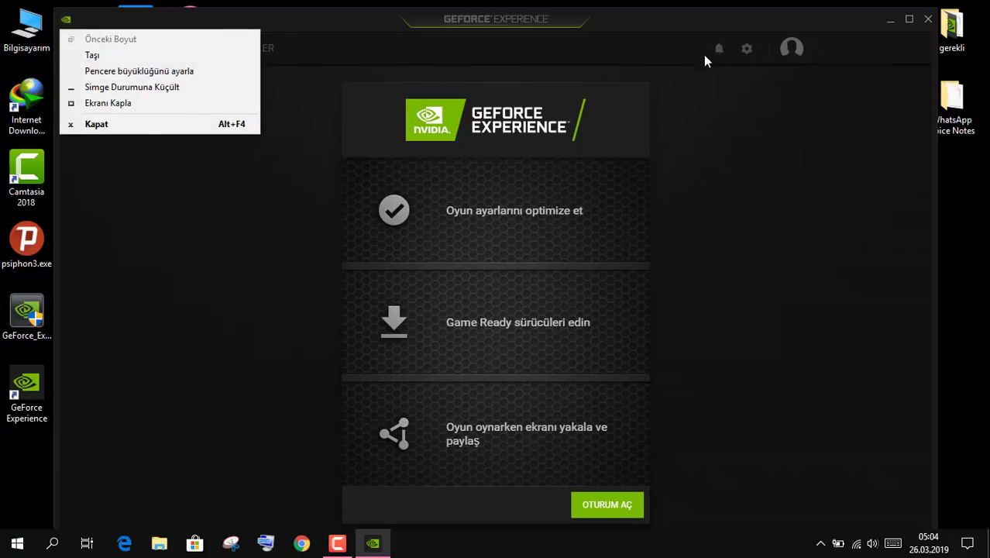
click(300, 157)
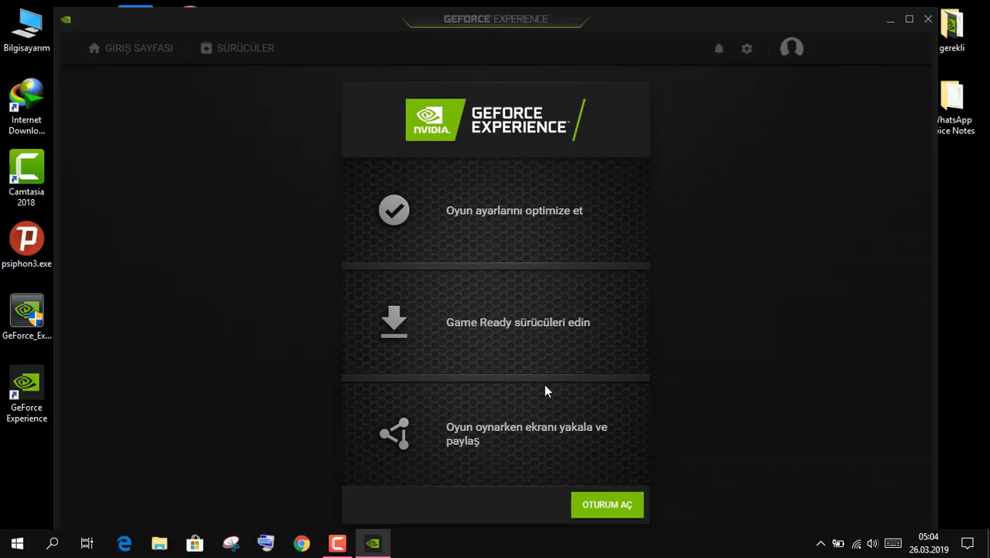
- Sign in to GeForce Experience with a Google account
click(618, 511)
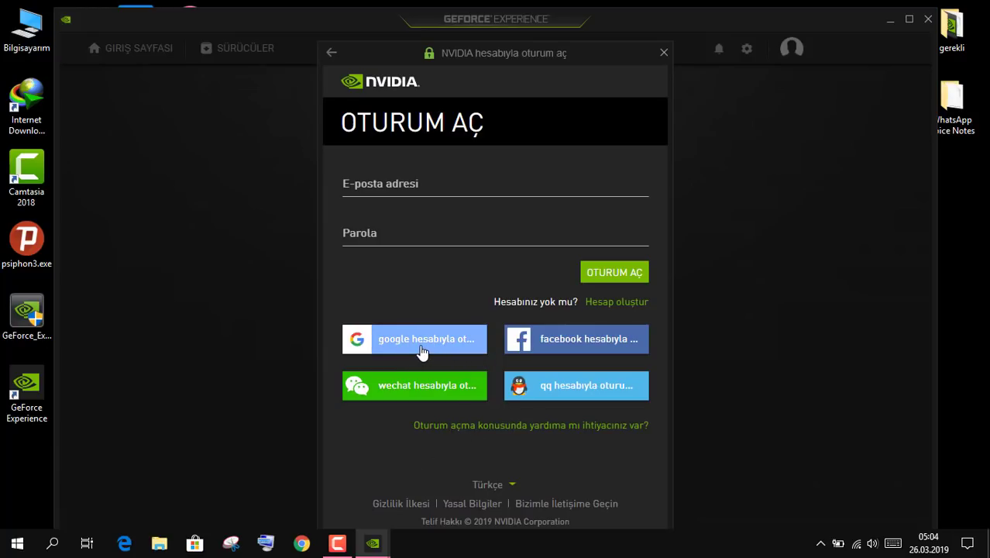
click(422, 351)
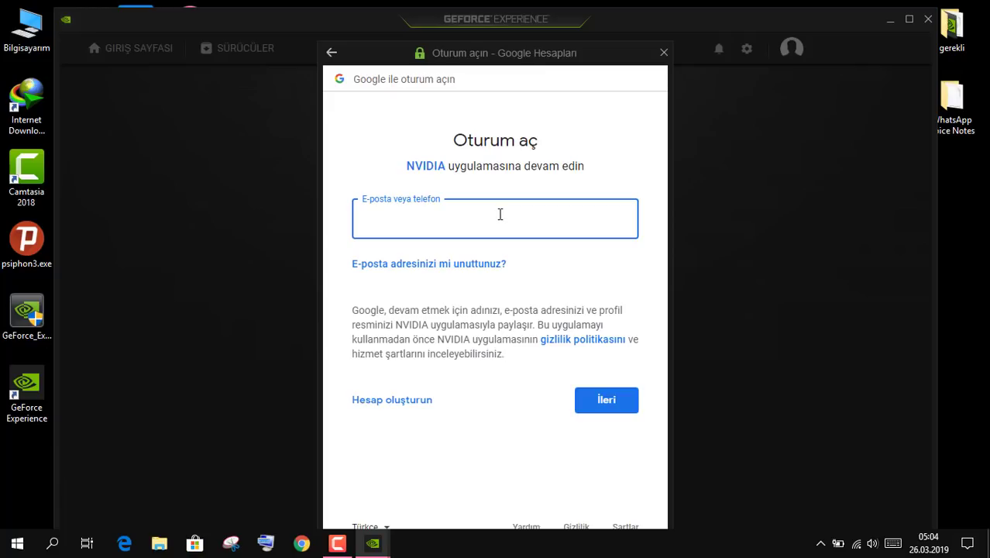
key(Escape)
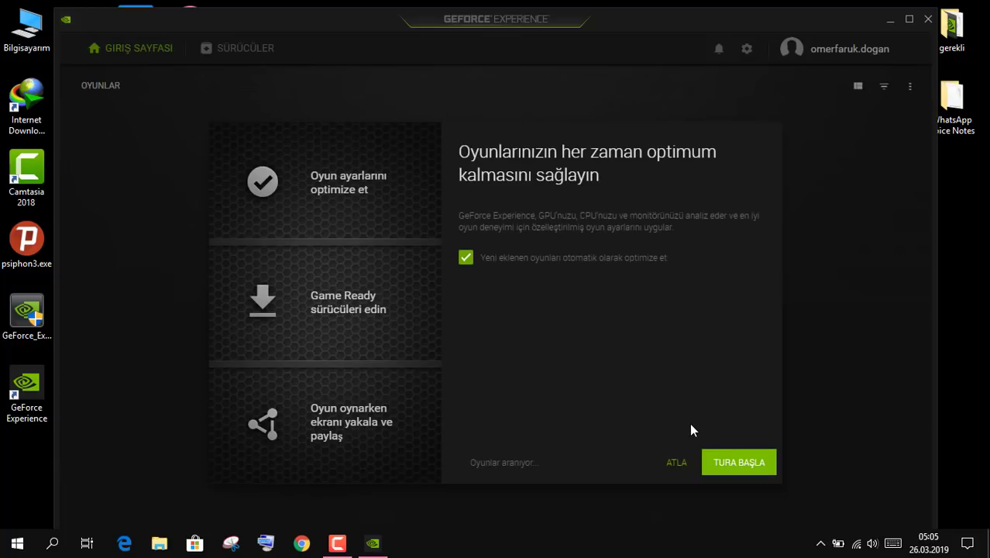
- Skip the GeForce Experience introductory tour and open the drivers (Sürücüler) section
click(676, 462)
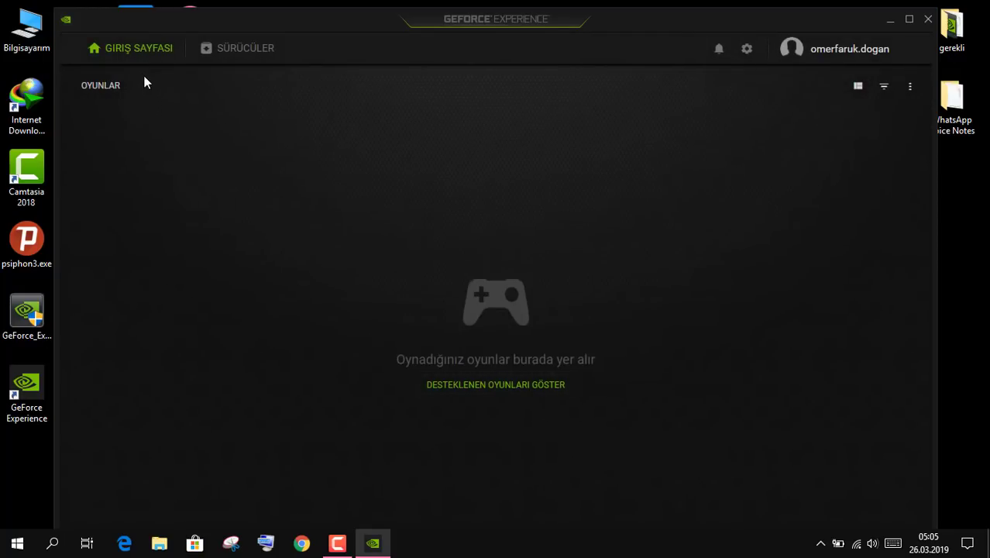
click(235, 53)
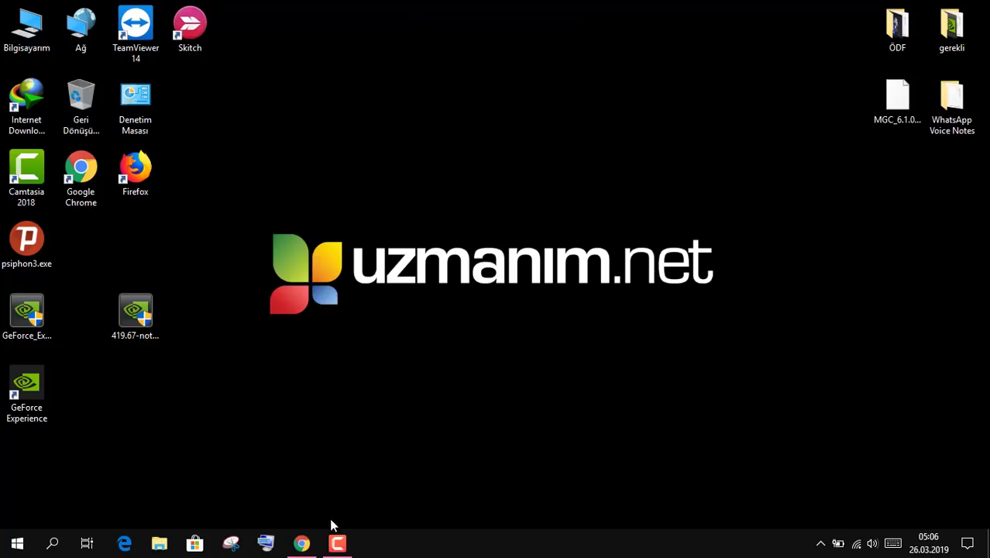
- Switch to Chrome and open the uzmanim.net website from the new tab page shortcuts
click(301, 542)
click(325, 409)
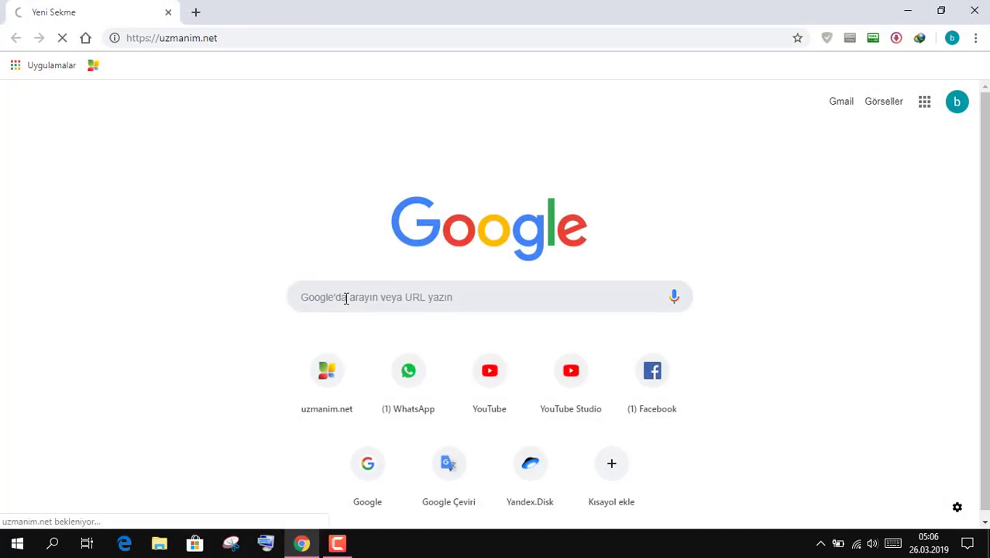